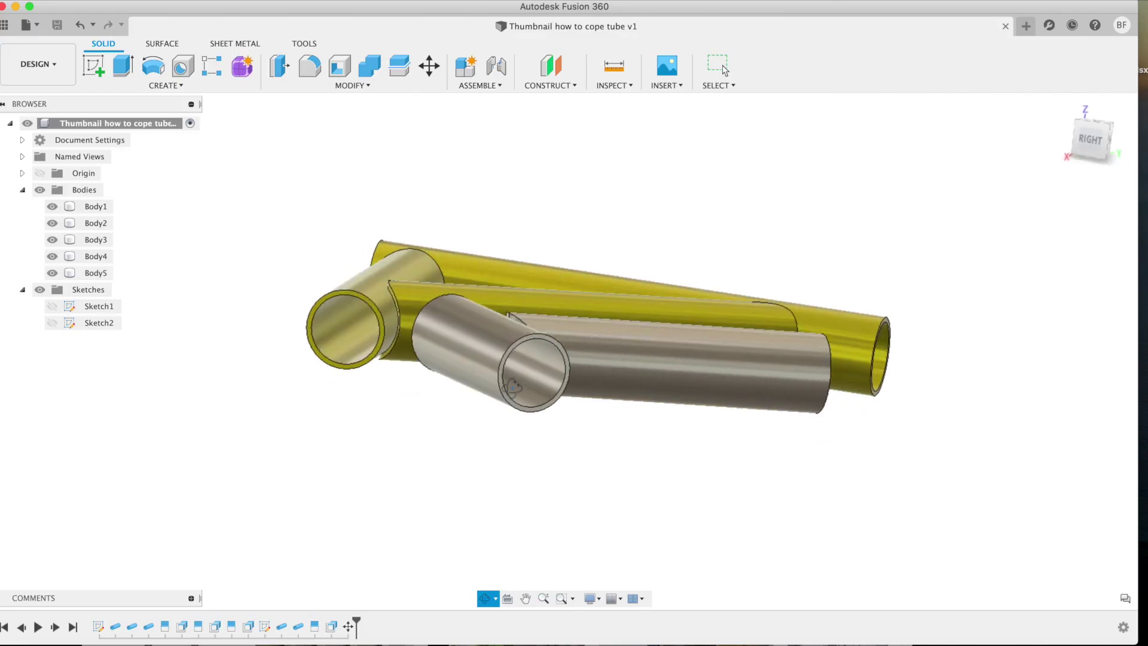
# - Examine the finished tube model from several angles, looking closely at the coped joints where the tubes meet
pyautogui.moveTo(597, 419); pyautogui.dragTo(530, 444)
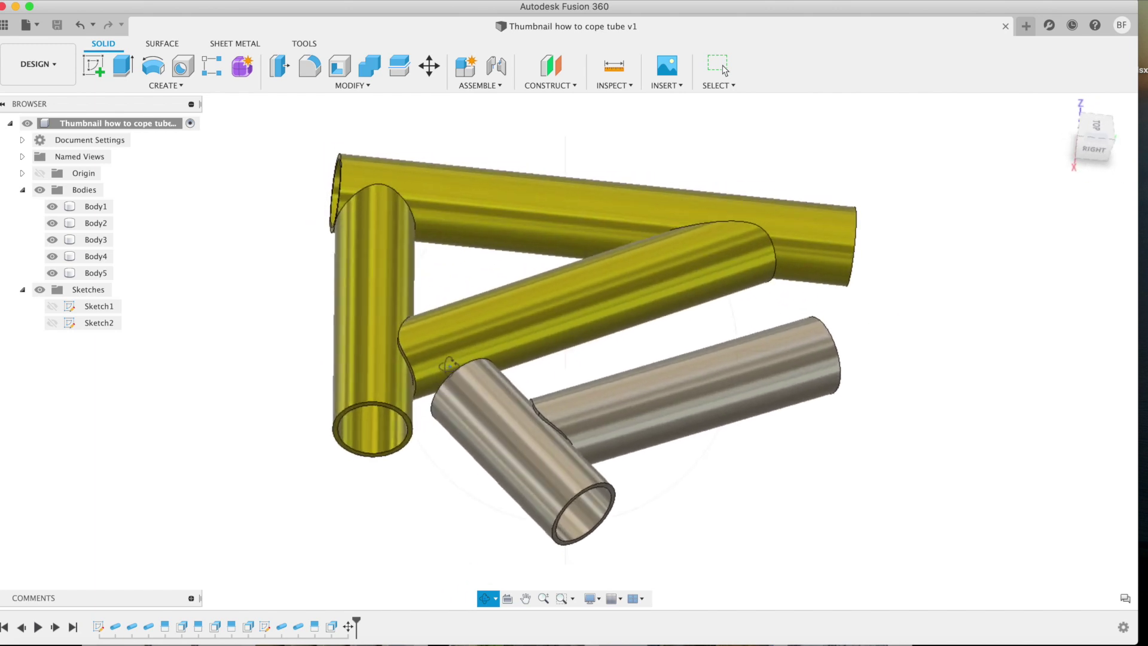
pyautogui.scroll(-3, 530, 443)
pyautogui.scroll(6, 419, 368)
pyautogui.moveTo(418, 368); pyautogui.dragTo(468, 370)
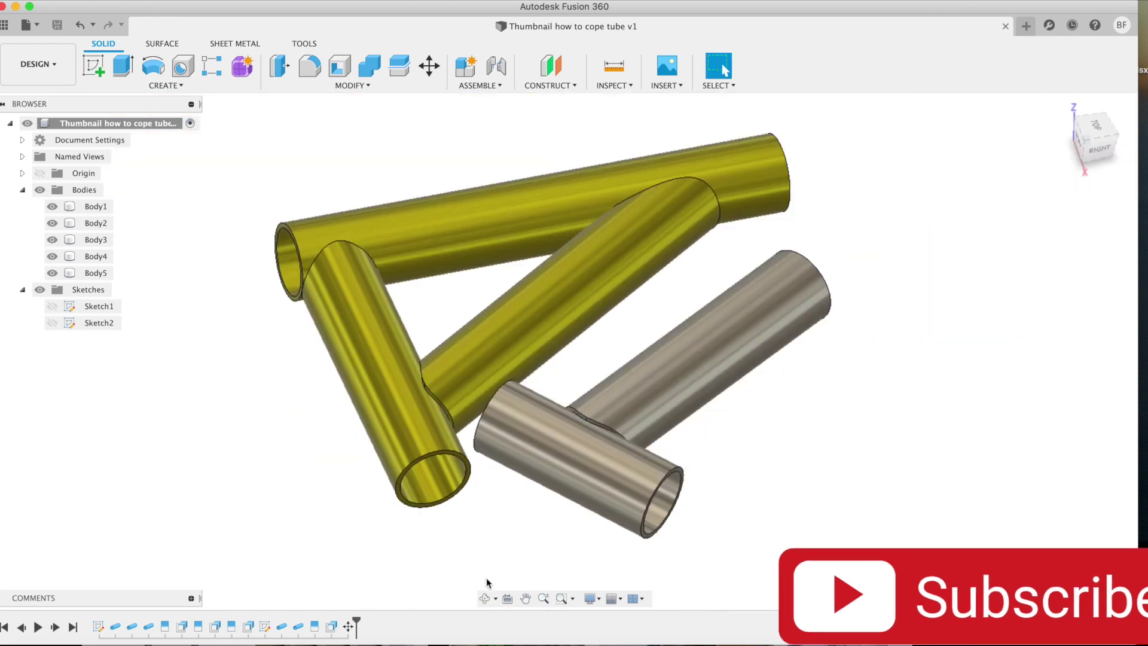
pyautogui.click(484, 599)
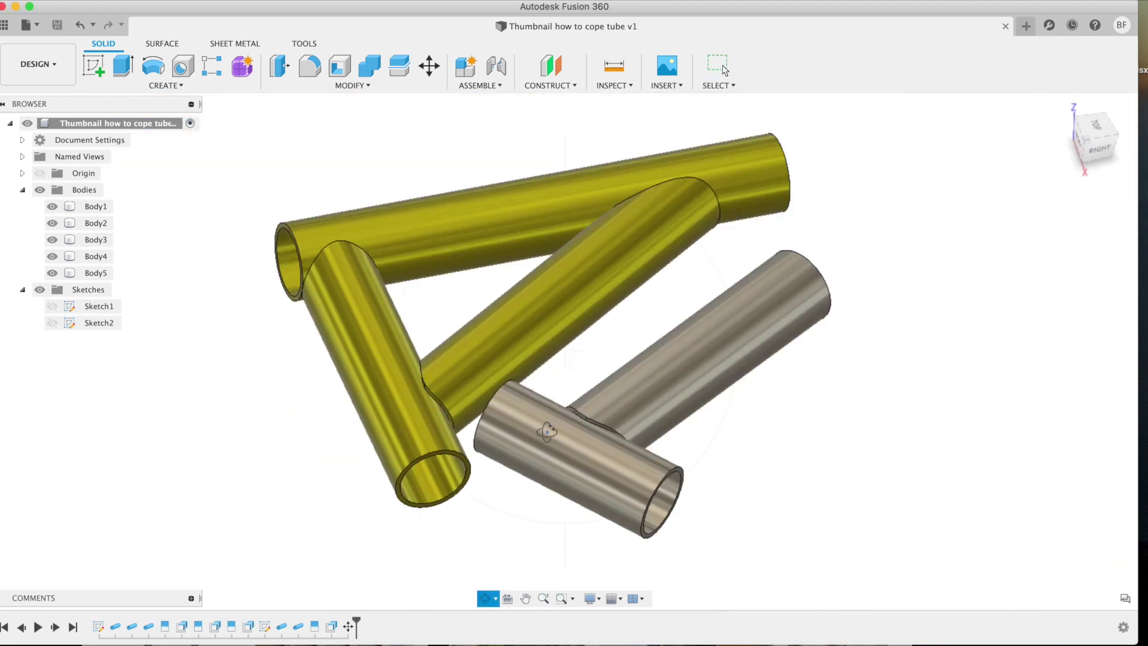
pyautogui.moveTo(547, 432)
pyautogui.mouseDown()
pyautogui.moveTo(550, 200)
pyautogui.moveTo(541, 351)
pyautogui.moveTo(444, 444)
pyautogui.moveTo(541, 403)
pyautogui.moveTo(527, 440)
pyautogui.mouseUp()
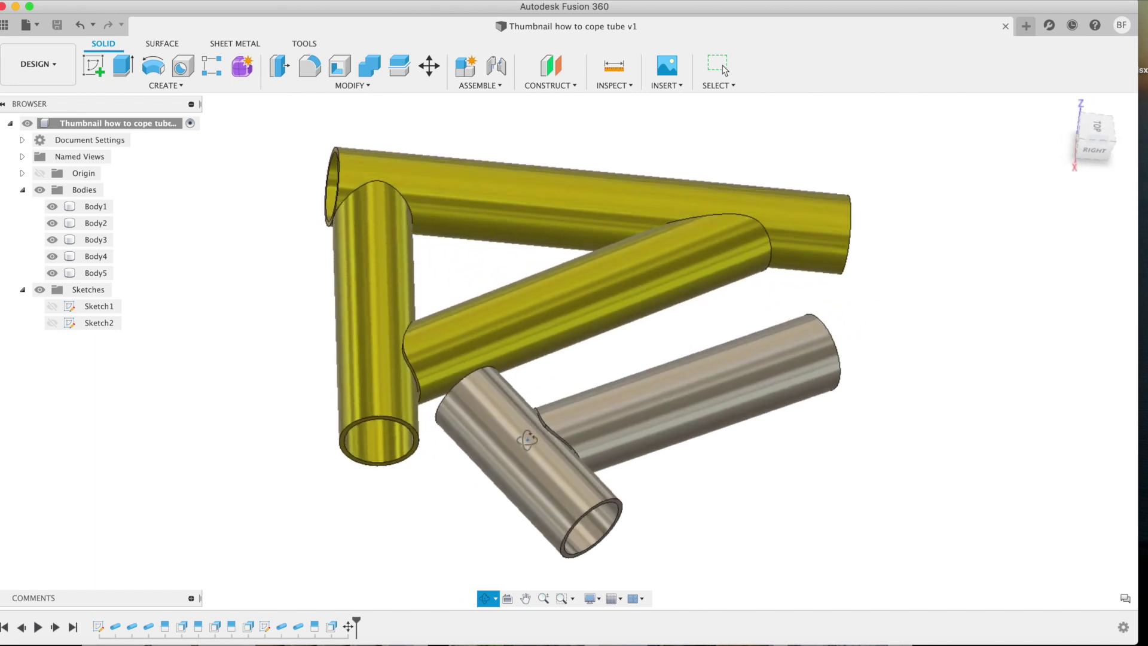
pyautogui.scroll(-3, 514, 430)
pyautogui.scroll(8, 420, 367)
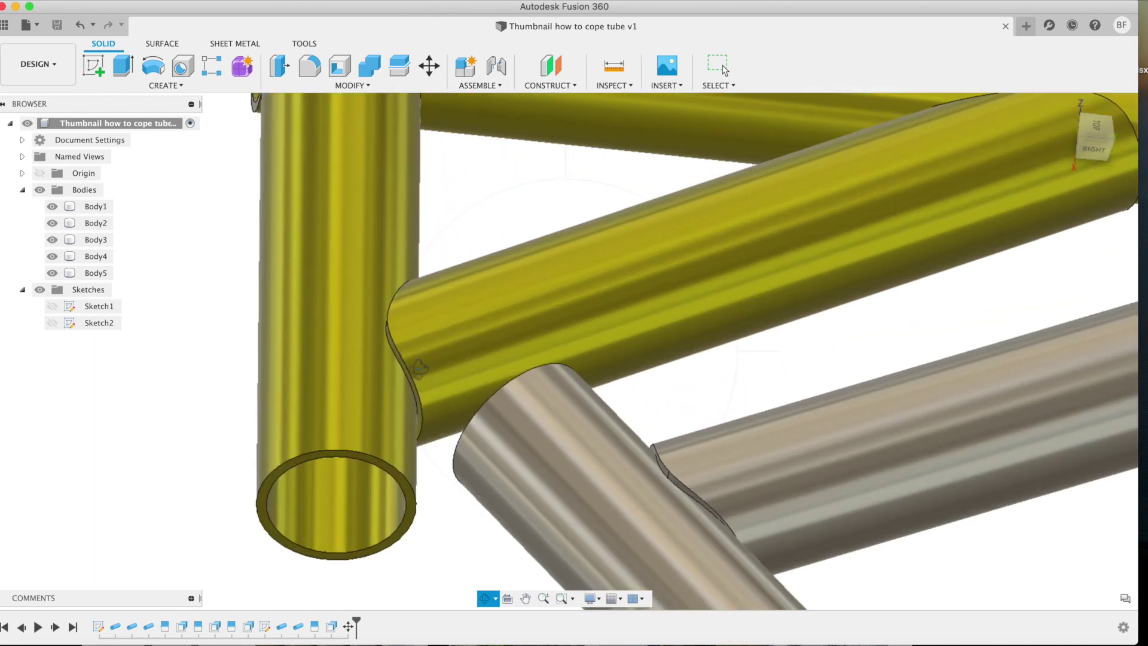
pyautogui.moveTo(420, 367); pyautogui.dragTo(769, 173)
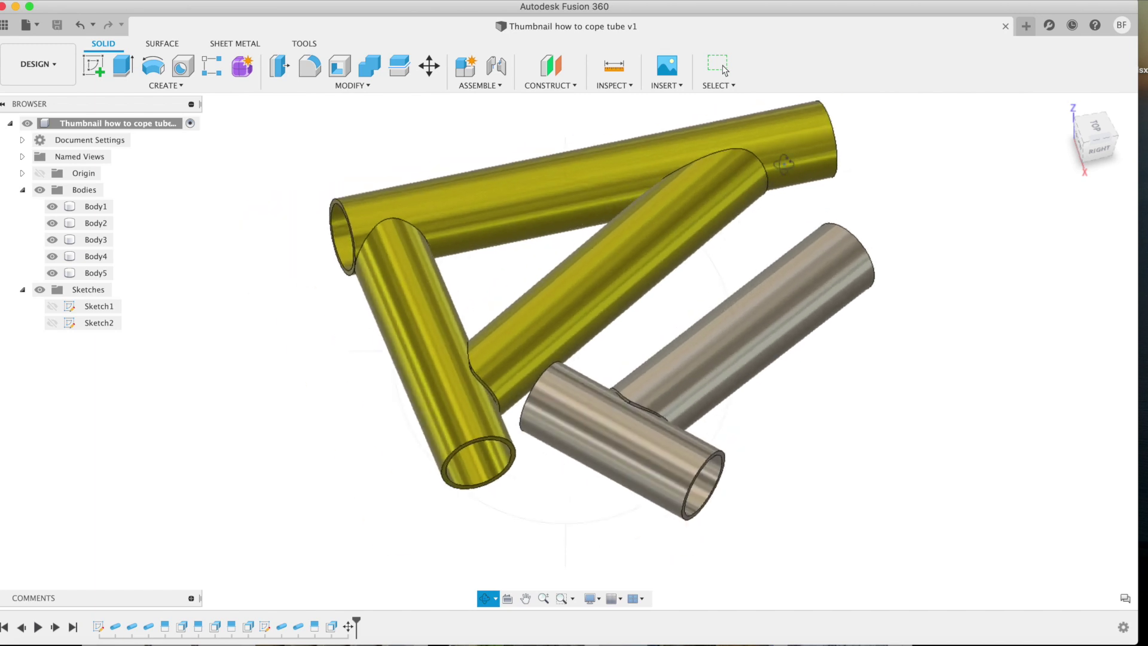
pyautogui.scroll(2, 800, 143)
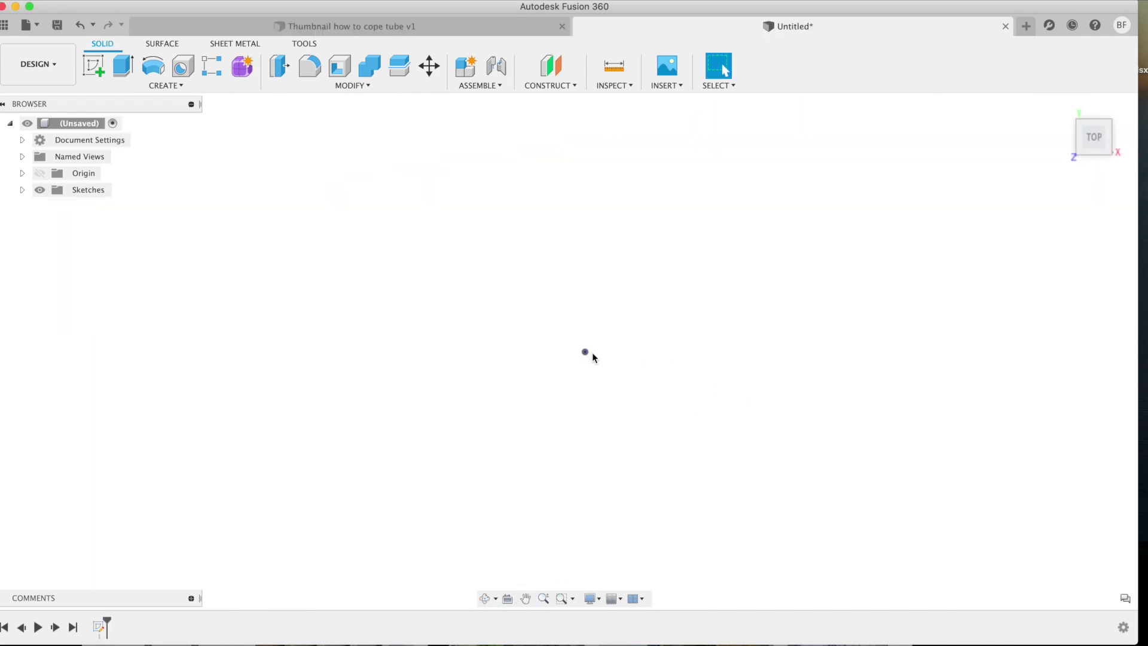
pyautogui.scroll(3, 600, 345)
# - Start a sketch on the top plane and draw vertical lines from the origin, 12 in upward and 1 in downward
pyautogui.click(94, 66)
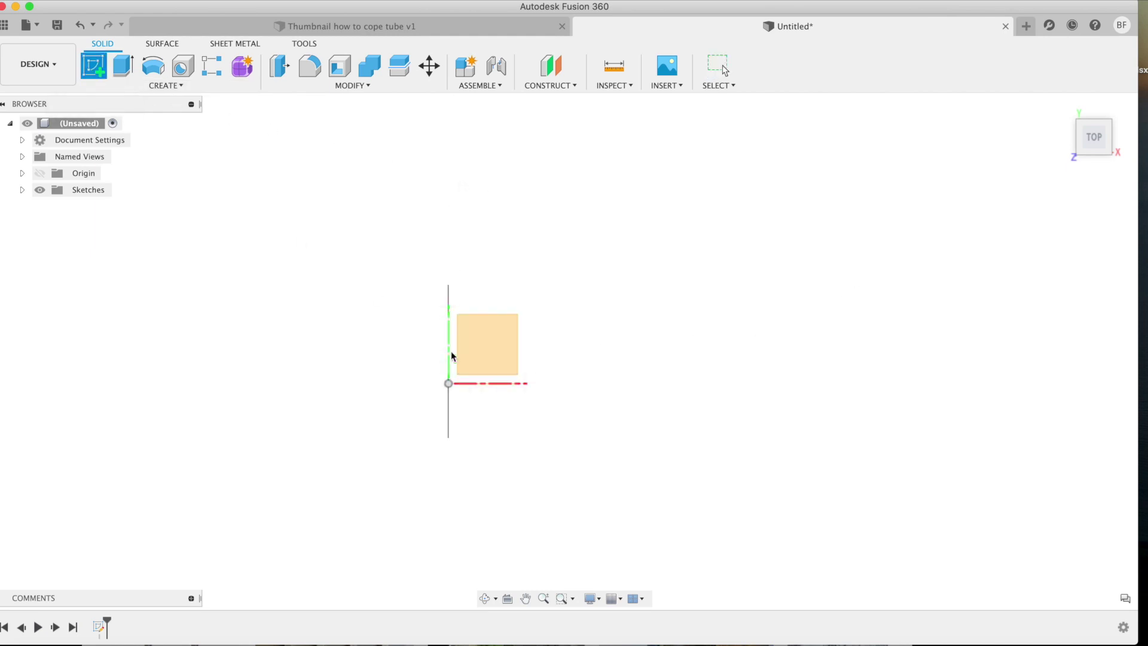
pyautogui.click(477, 340)
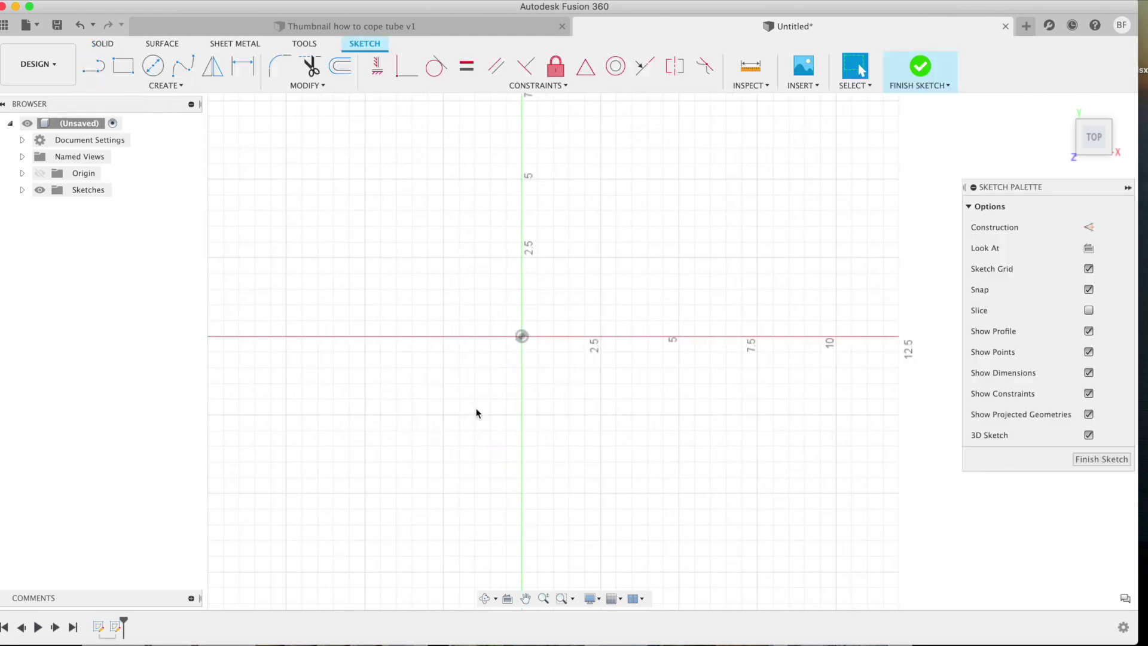
pyautogui.click(94, 66)
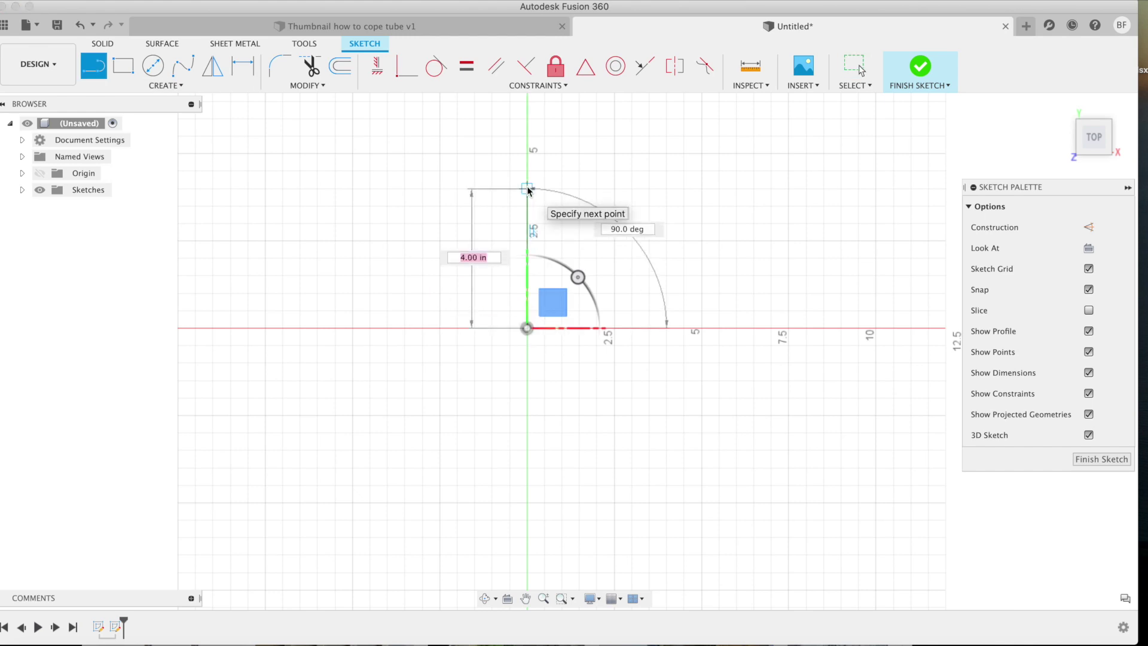
pyautogui.write('12')
pyautogui.press('Return')
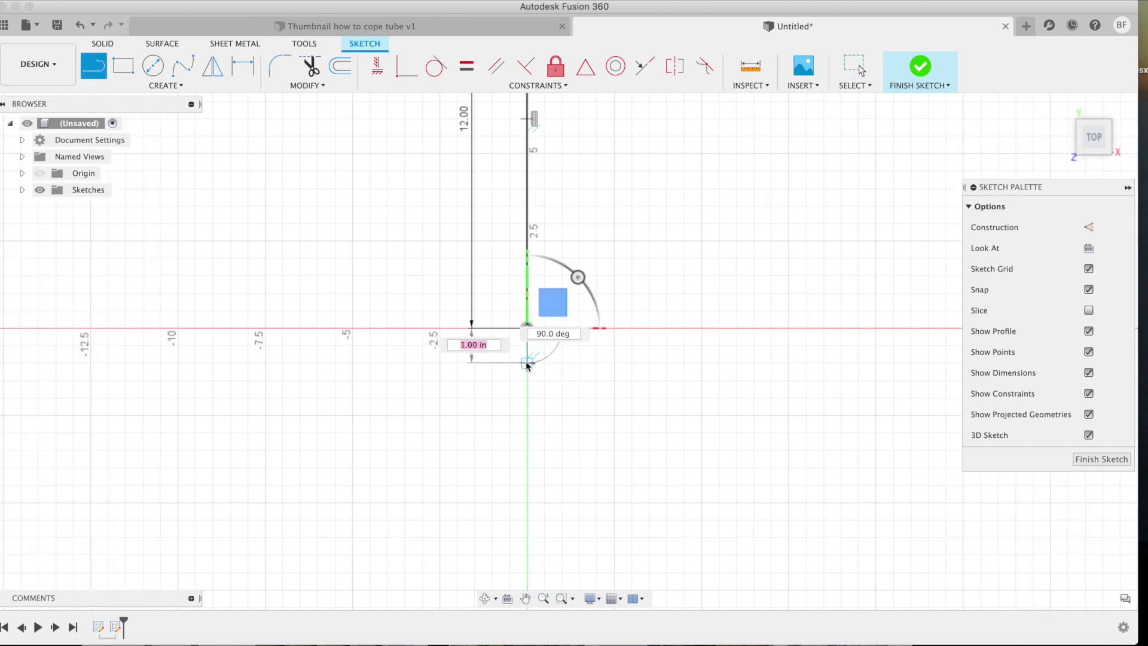
pyautogui.press('Return')
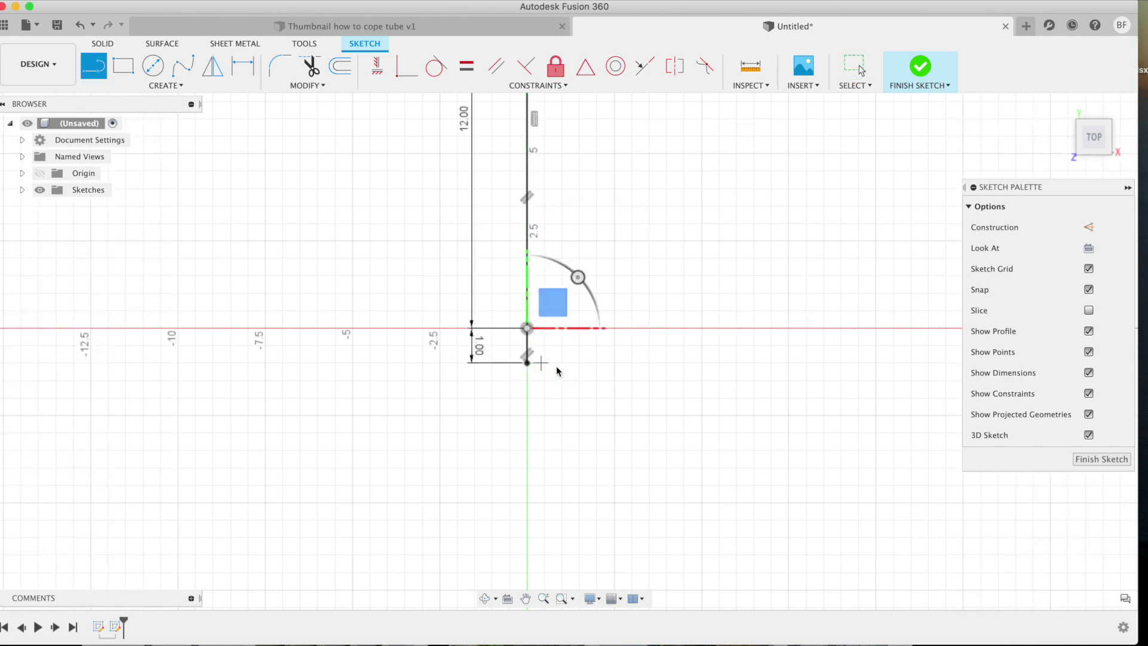
# - Draw an 8 in horizontal line from the origin along the positive X axis
pyautogui.click(526, 326)
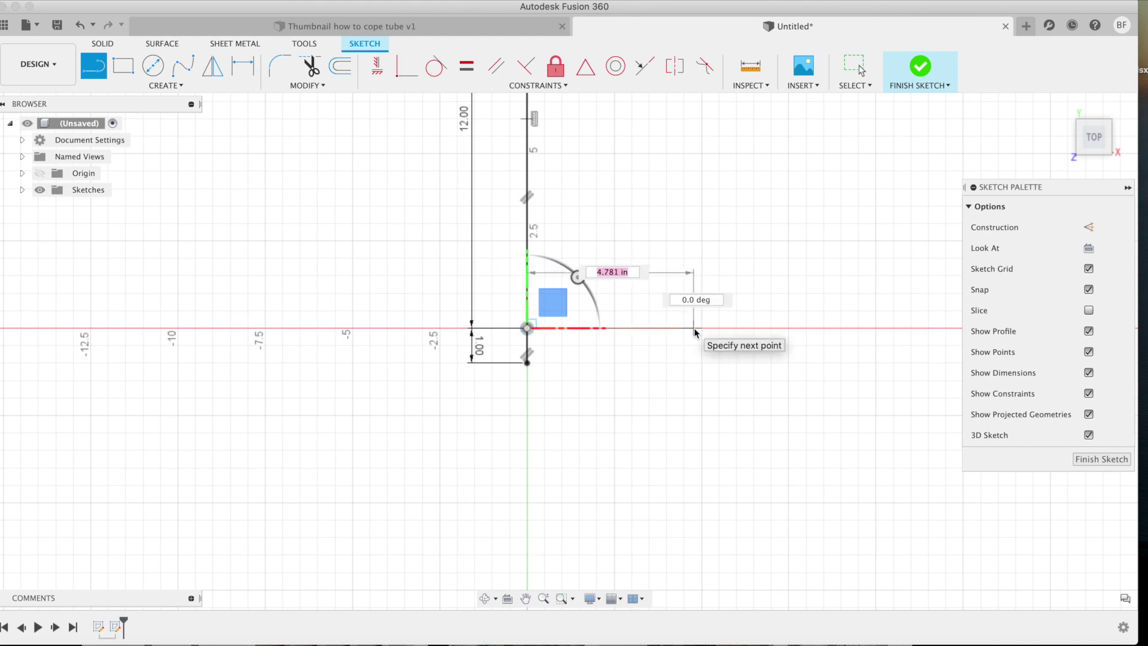
pyautogui.write('8')
pyautogui.press('Return')
pyautogui.press('Escape')
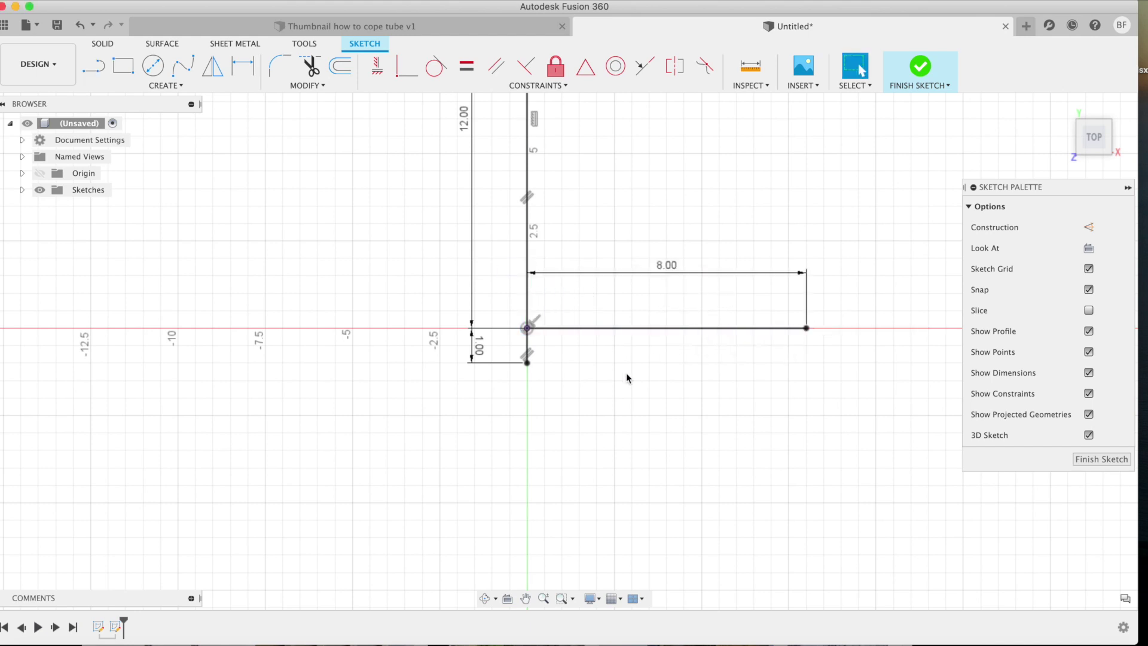
# - Draw a diagonal line about 11.93 in long from the vertical line's 10 in mark to the horizontal line, and finish the sketch
pyautogui.scroll(-2, 636, 361)
pyautogui.scroll(4, 688, 299)
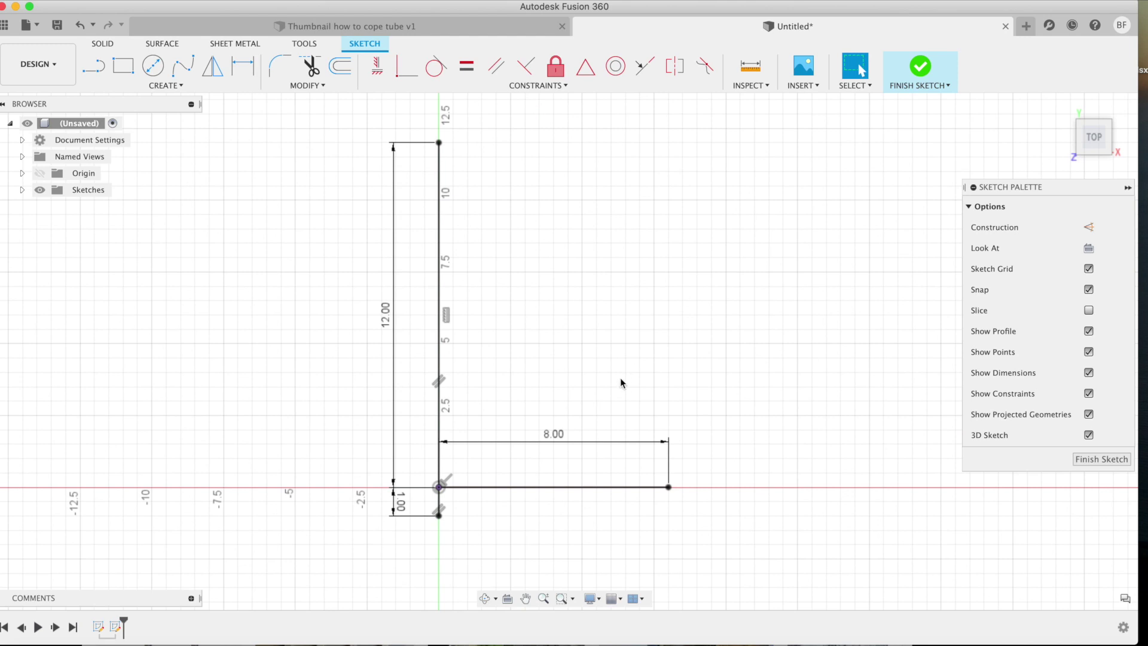
pyautogui.press('l')
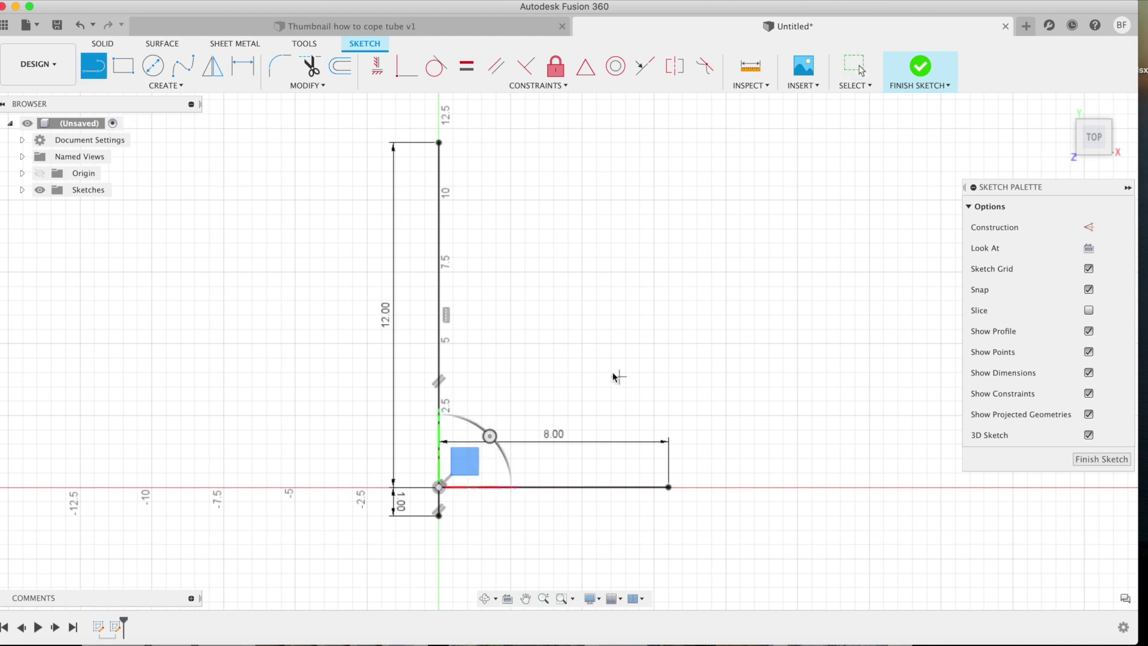
pyautogui.click(440, 200)
pyautogui.click(624, 486)
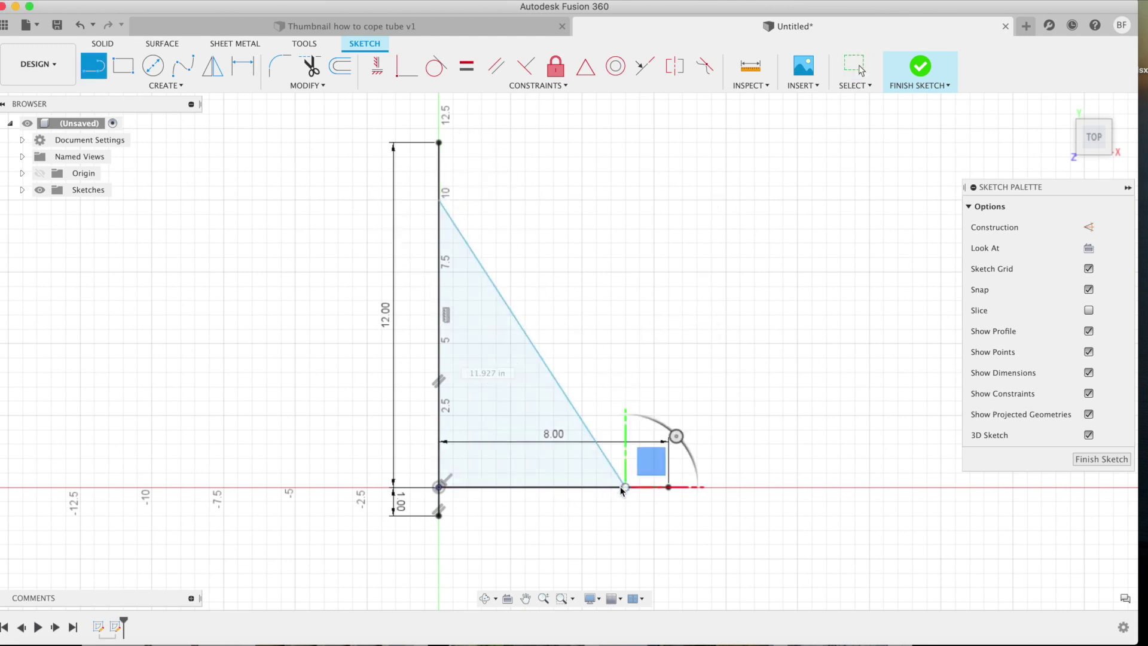
pyautogui.press('Escape')
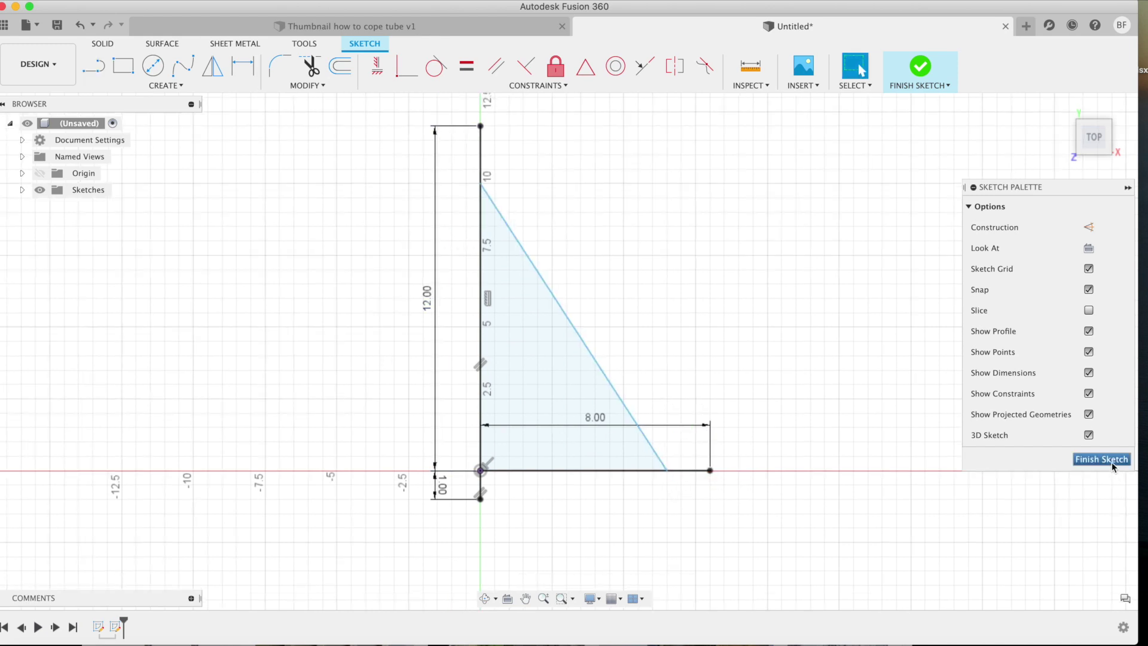
pyautogui.click(1101, 459)
# - Create a hollow circular pipe as a new body along both vertical lines, with 2 in section size and 0.125 in thickness
pyautogui.click(180, 85)
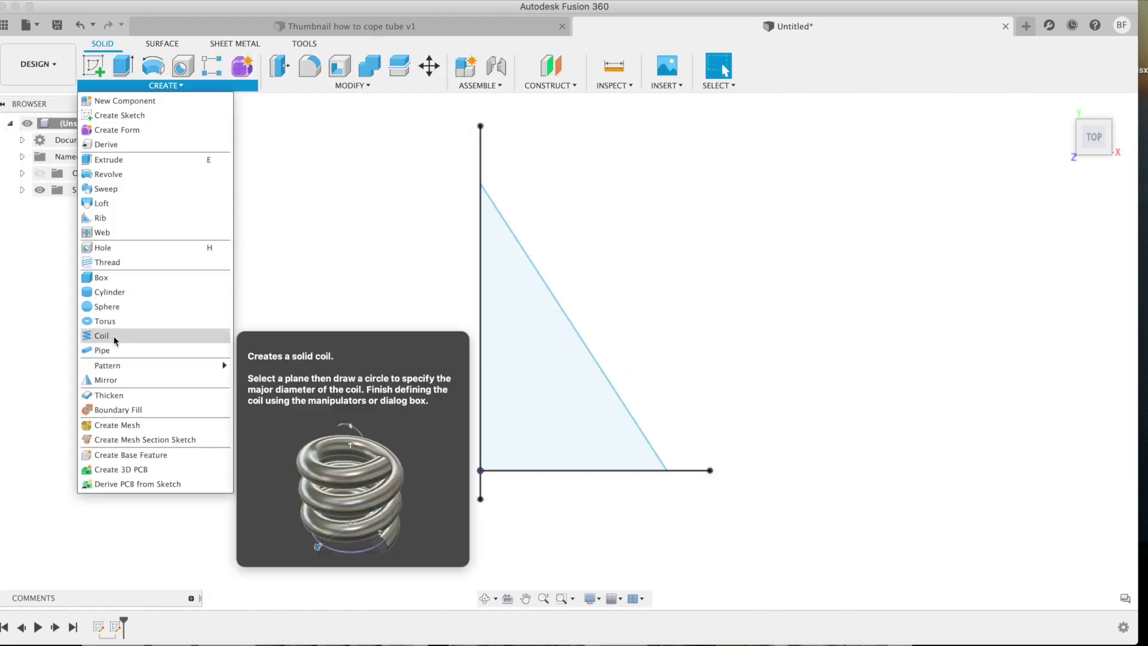
pyautogui.click(103, 349)
pyautogui.click(478, 368)
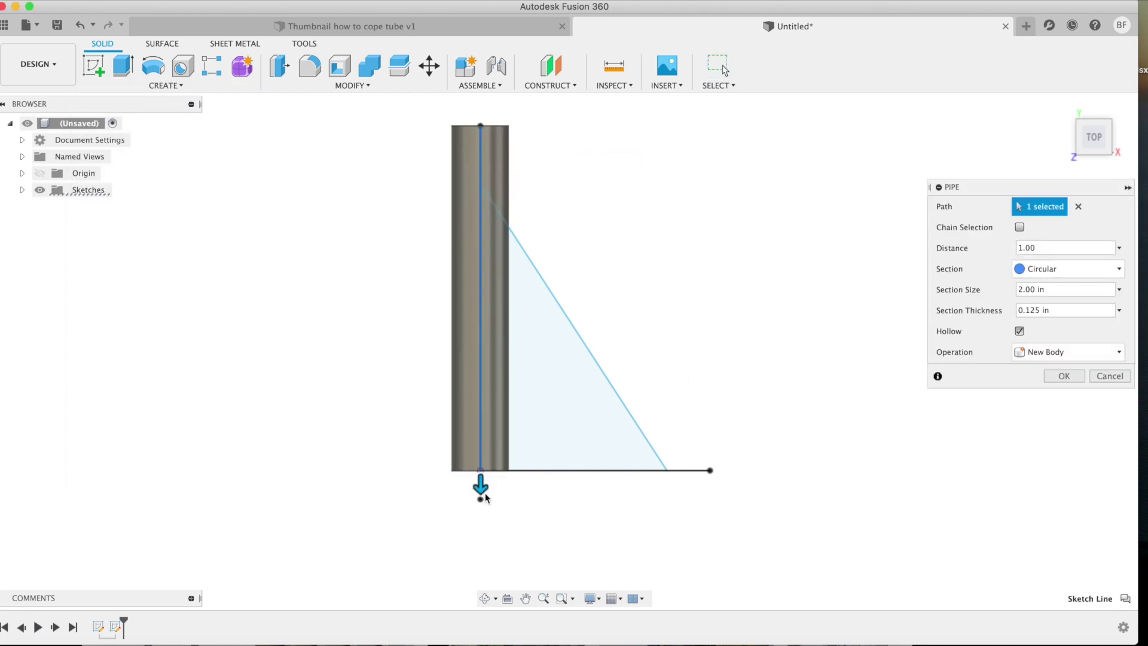
pyautogui.scroll(5, 483, 494)
pyautogui.click(475, 477)
pyautogui.scroll(-5, 475, 477)
pyautogui.scroll(-2, 482, 464)
pyautogui.scroll(1, 538, 323)
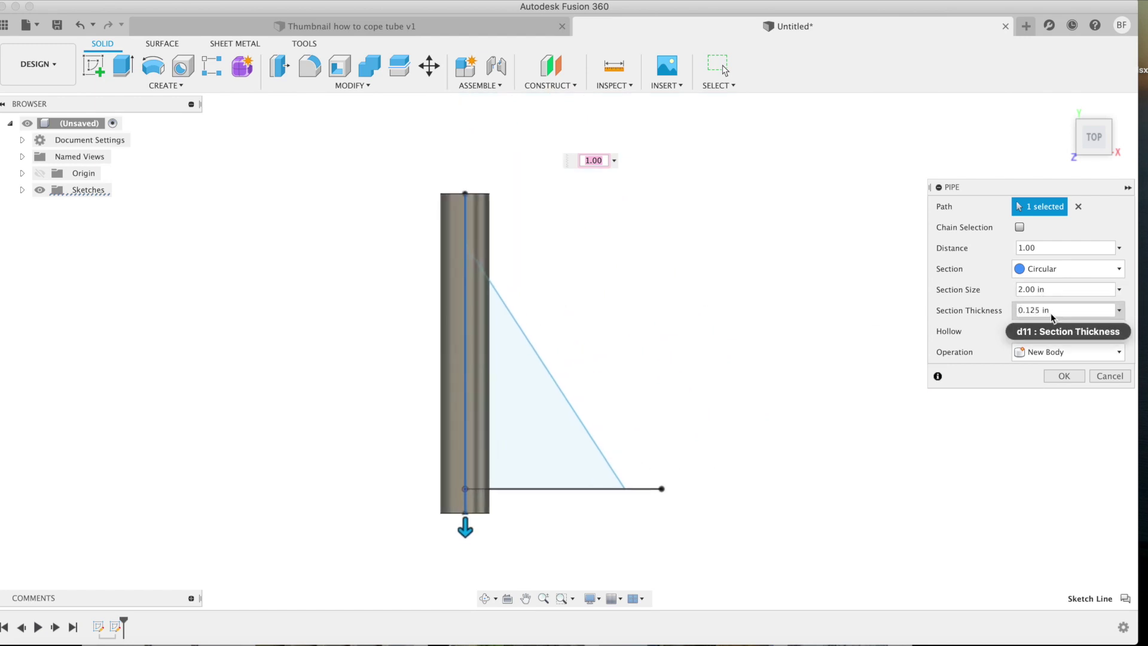
pyautogui.click(1063, 375)
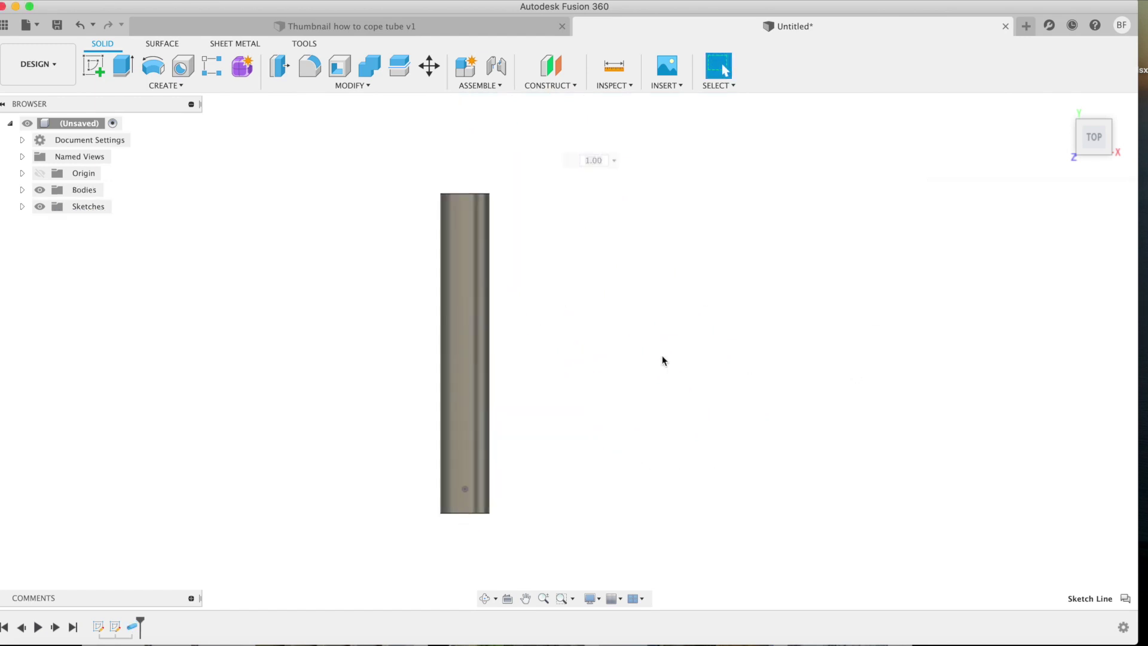
# - Measure the pipe's wall thickness between the inner and outer edges of its open end
pyautogui.click(489, 599)
pyautogui.moveTo(512, 512); pyautogui.dragTo(452, 408)
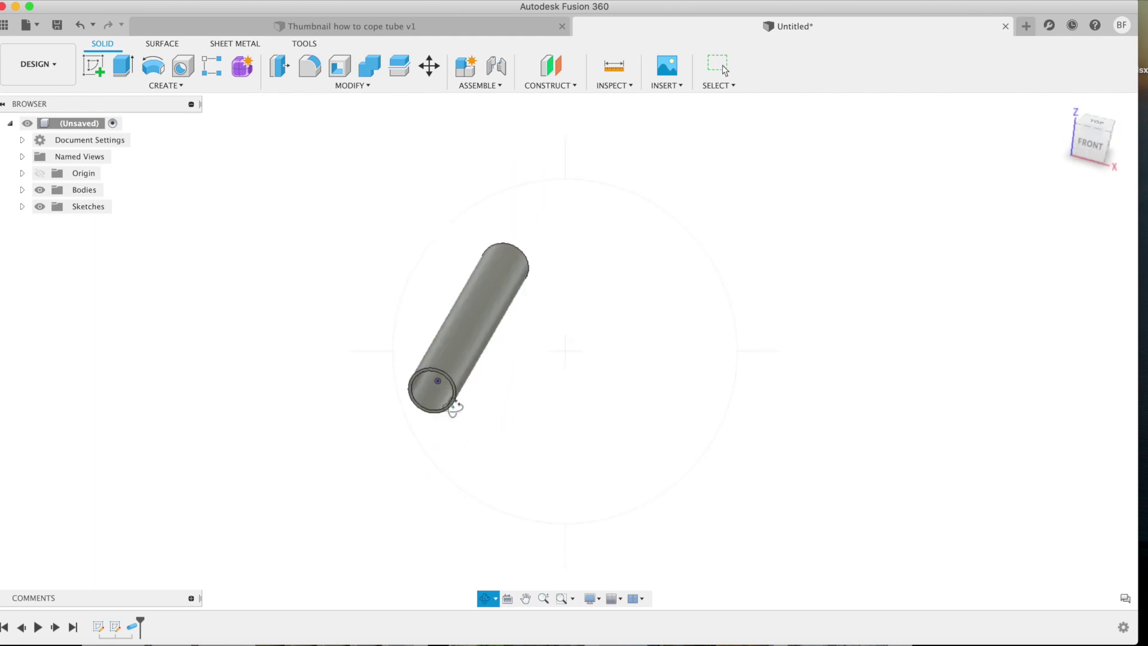
pyautogui.scroll(3, 451, 401)
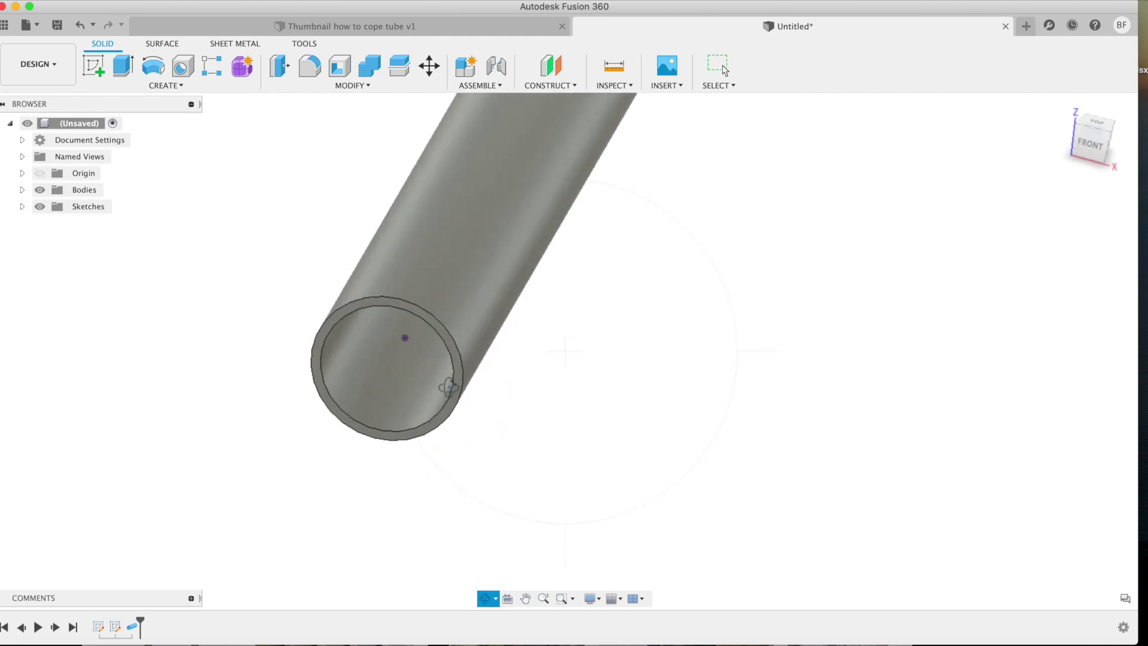
pyautogui.click(622, 61)
pyautogui.click(446, 333)
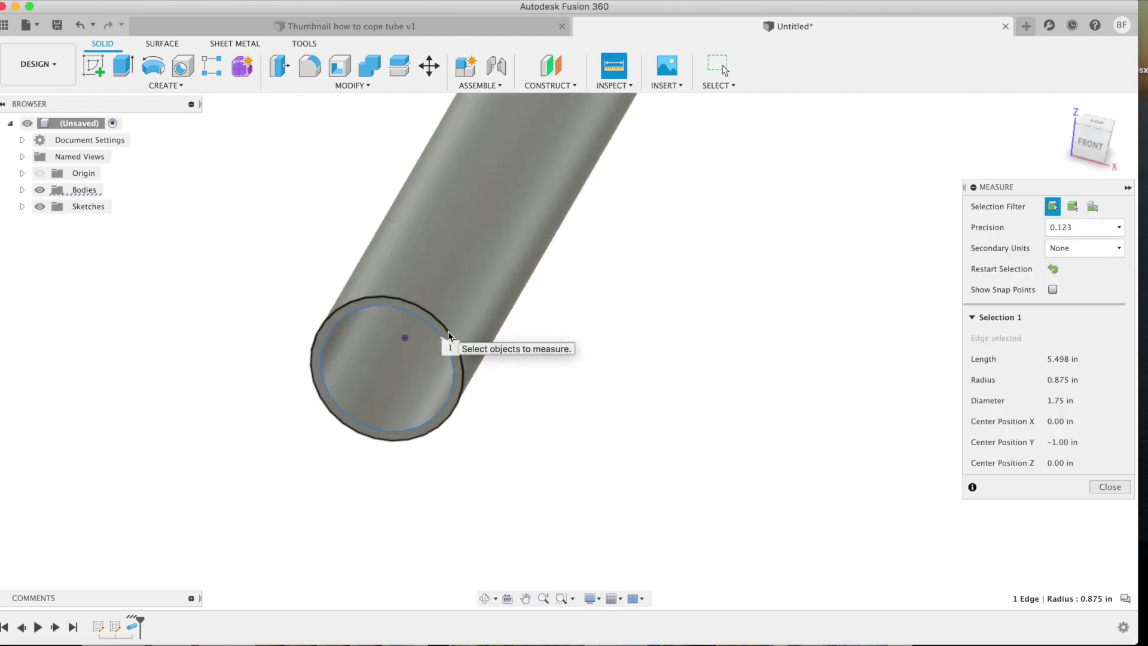
pyautogui.click(451, 317)
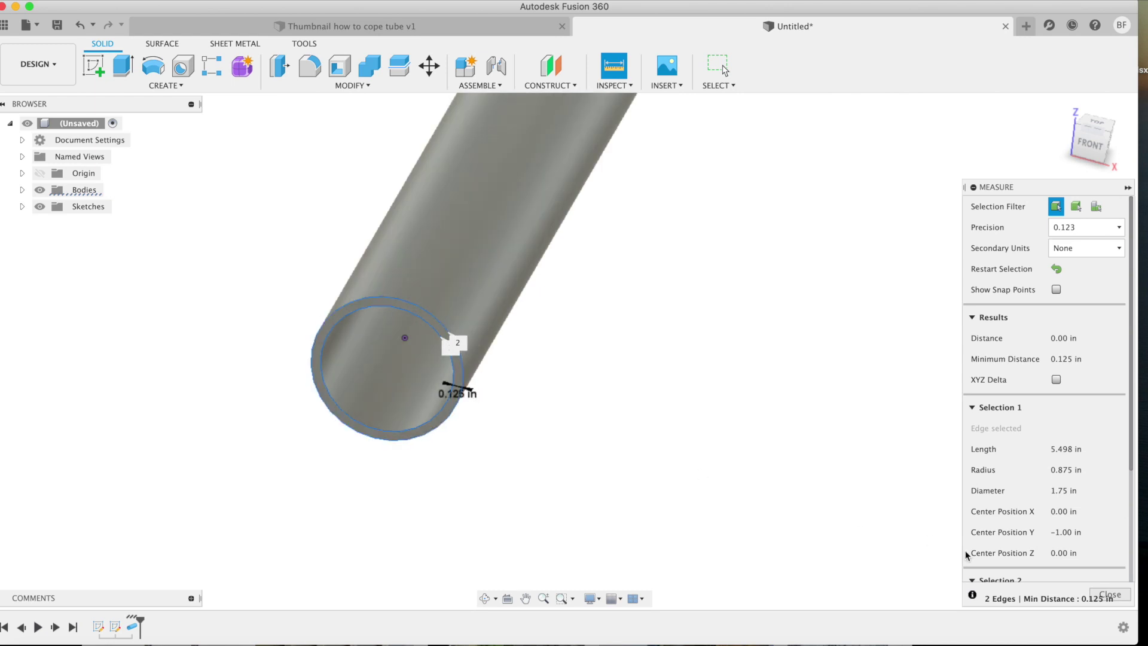
pyautogui.click(1110, 594)
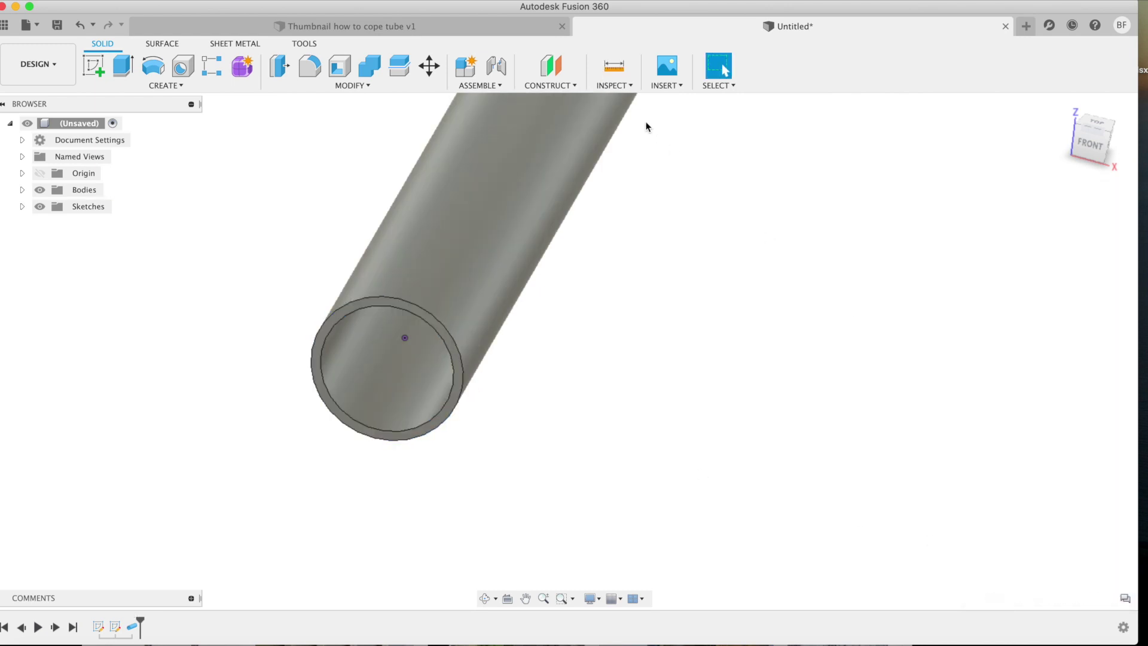
# - Measure the outer diameter of the pipe's end
pyautogui.click(614, 66)
pyautogui.click(461, 354)
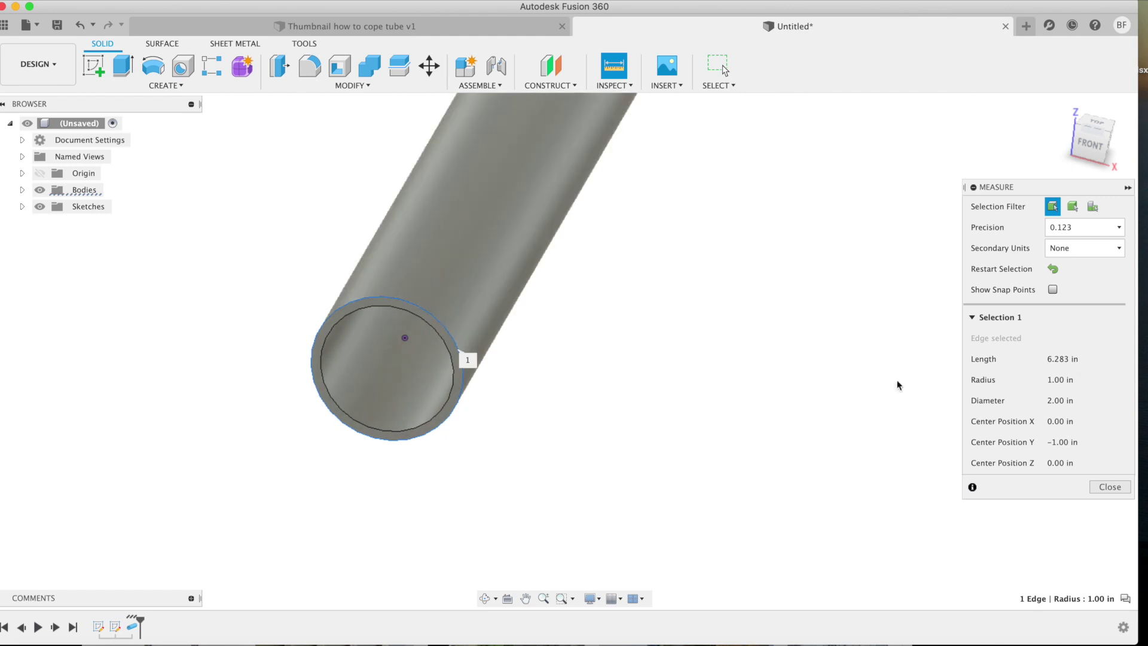
pyautogui.click(1103, 492)
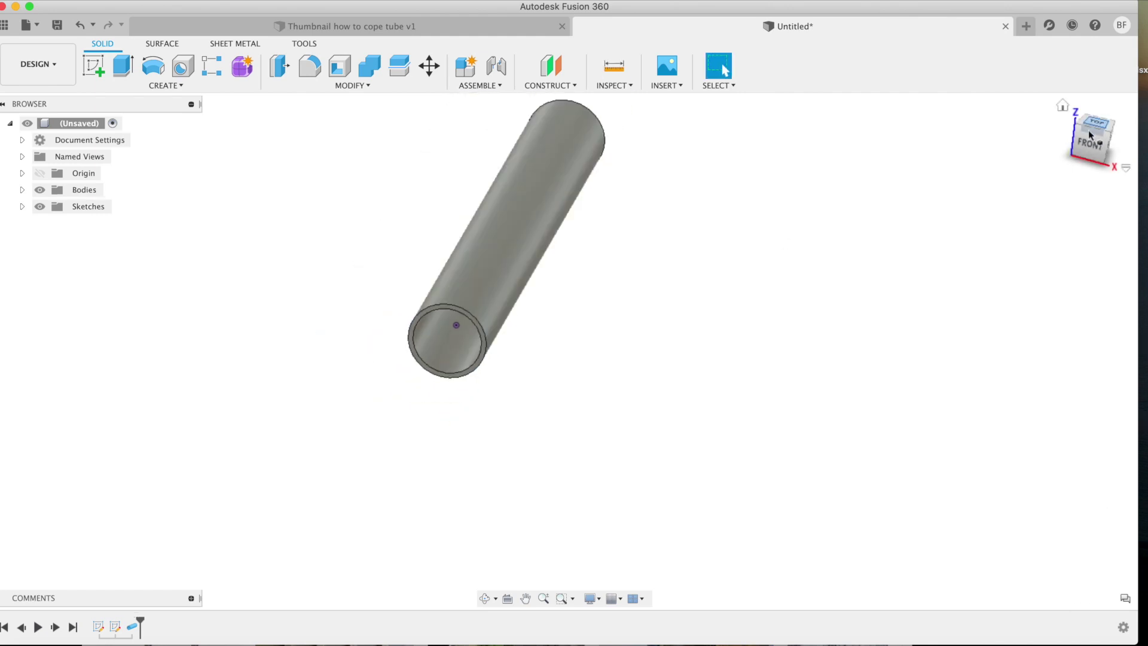
# - Show Sketch2 and create a hollow circular pipe as a new body along the diagonal line, 2 in section size and 0.125 in thickness
pyautogui.click(1092, 128)
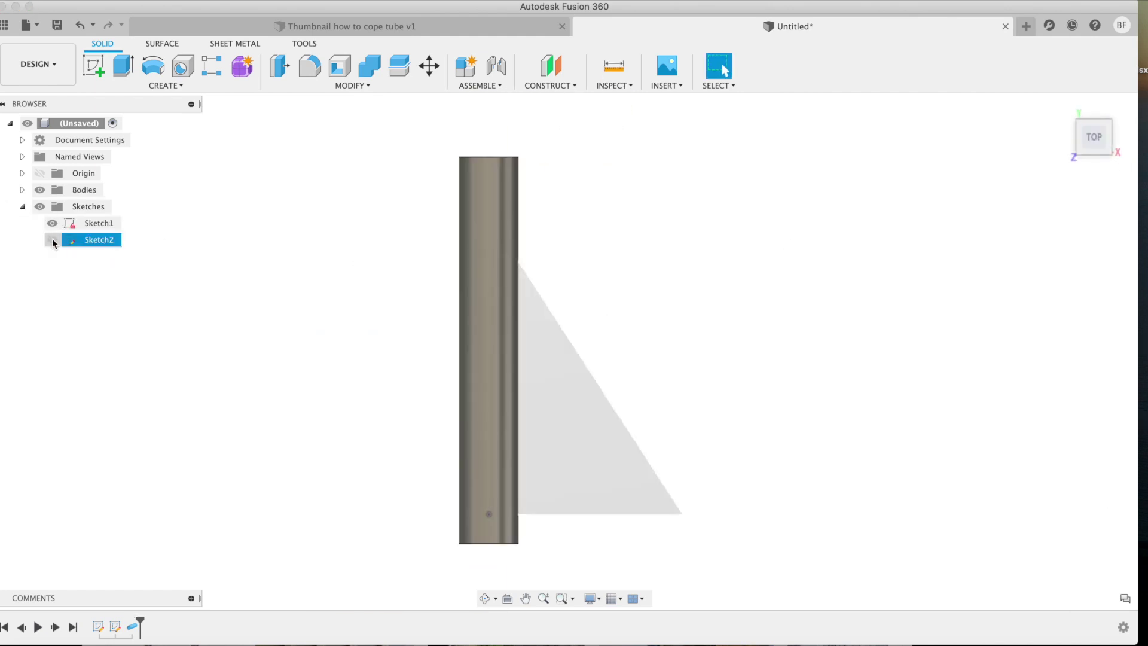
pyautogui.click(51, 240)
pyautogui.click(166, 86)
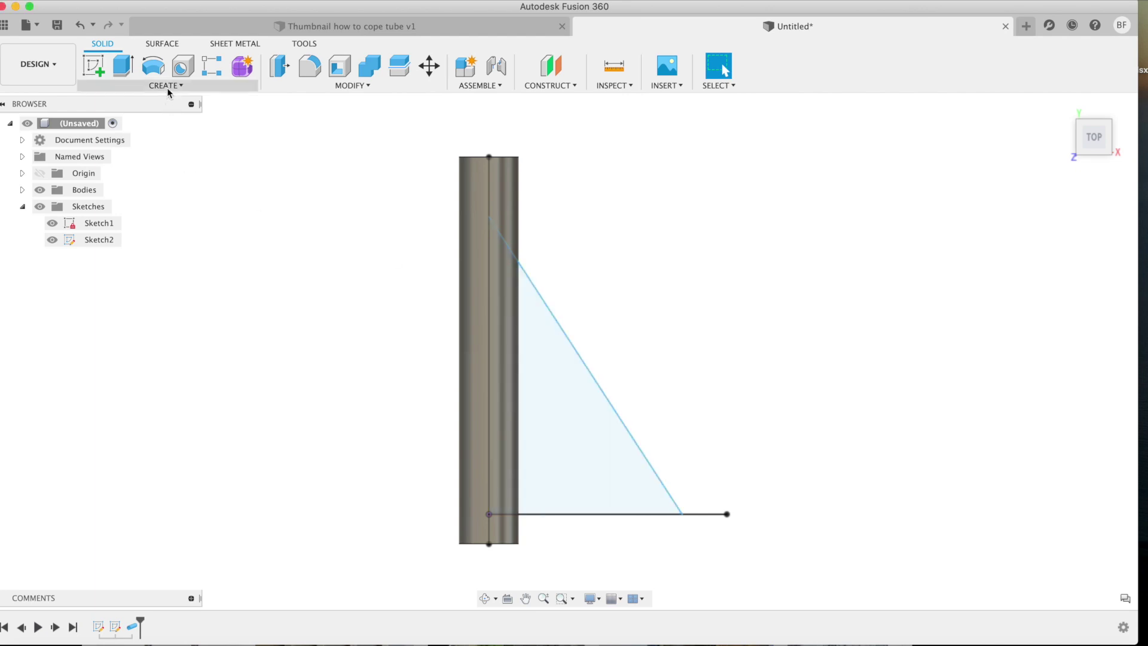
pyautogui.click(144, 351)
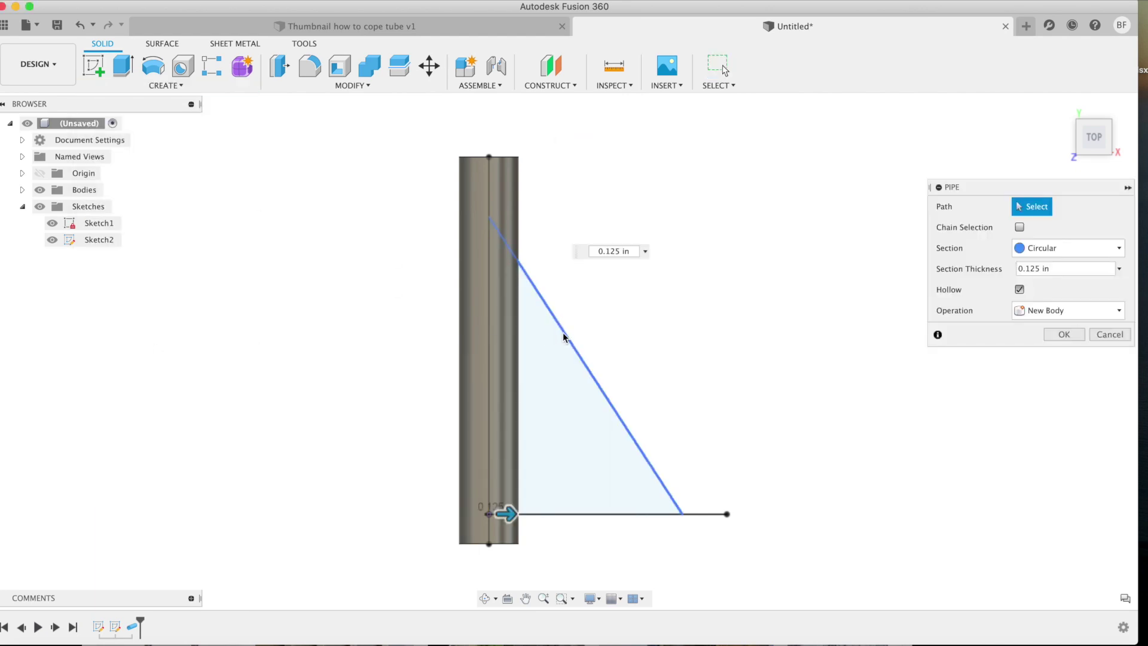
pyautogui.click(563, 338)
pyautogui.scroll(4, 512, 210)
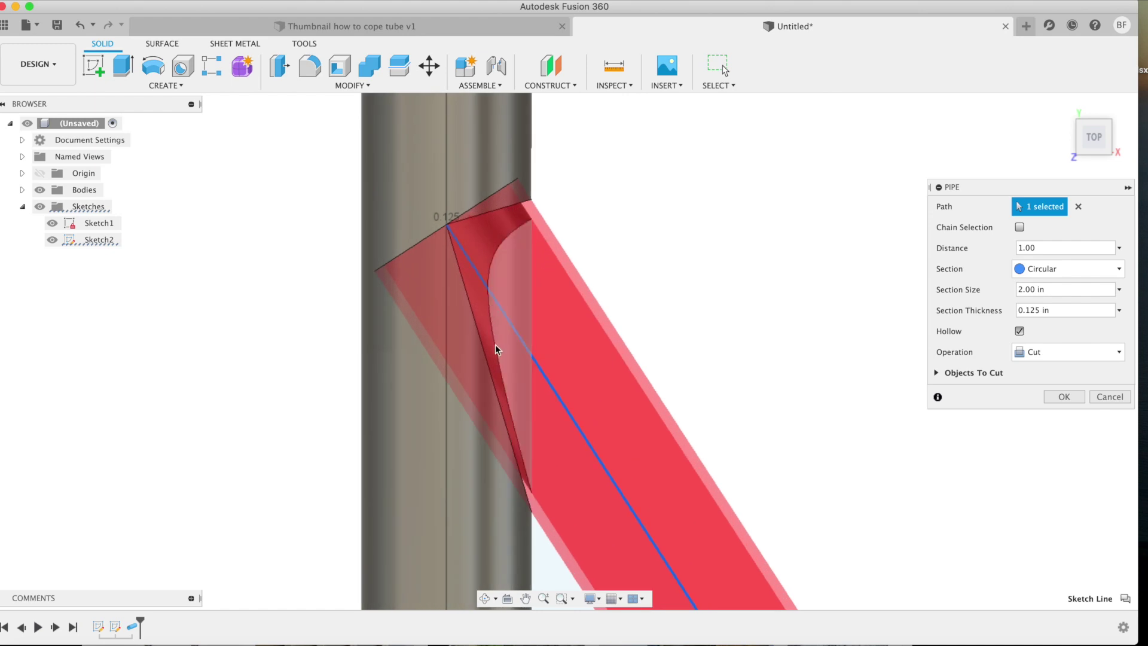
pyautogui.scroll(3, 633, 123)
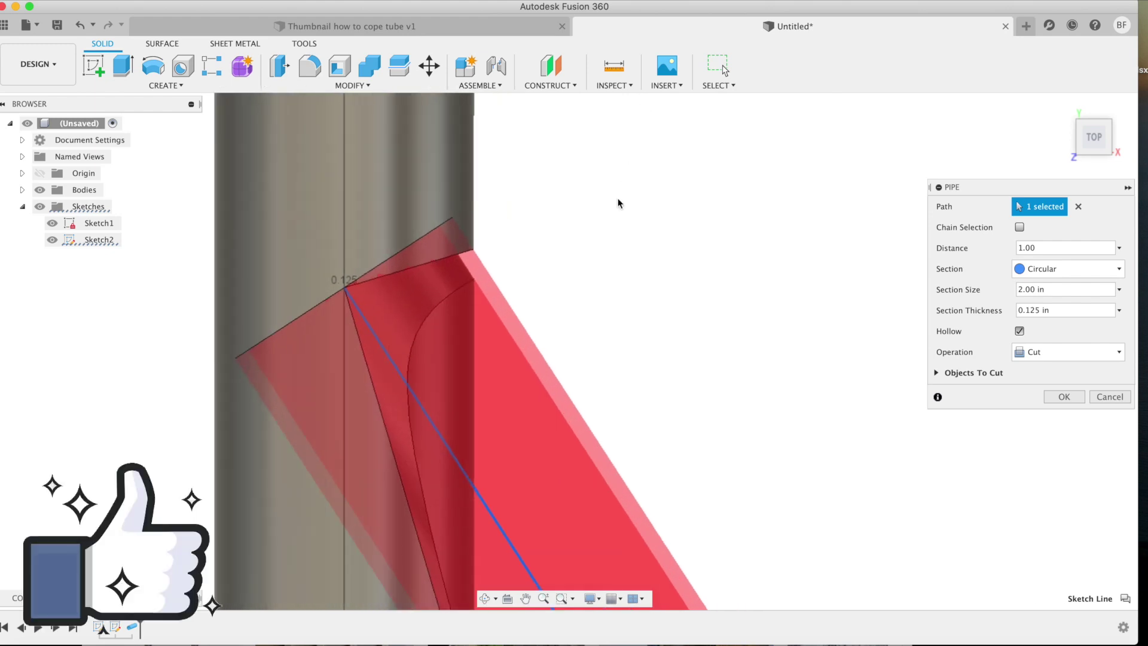
pyautogui.scroll(-4, 614, 214)
pyautogui.scroll(-5, 614, 214)
pyautogui.scroll(3, 779, 269)
pyautogui.scroll(-2, 657, 137)
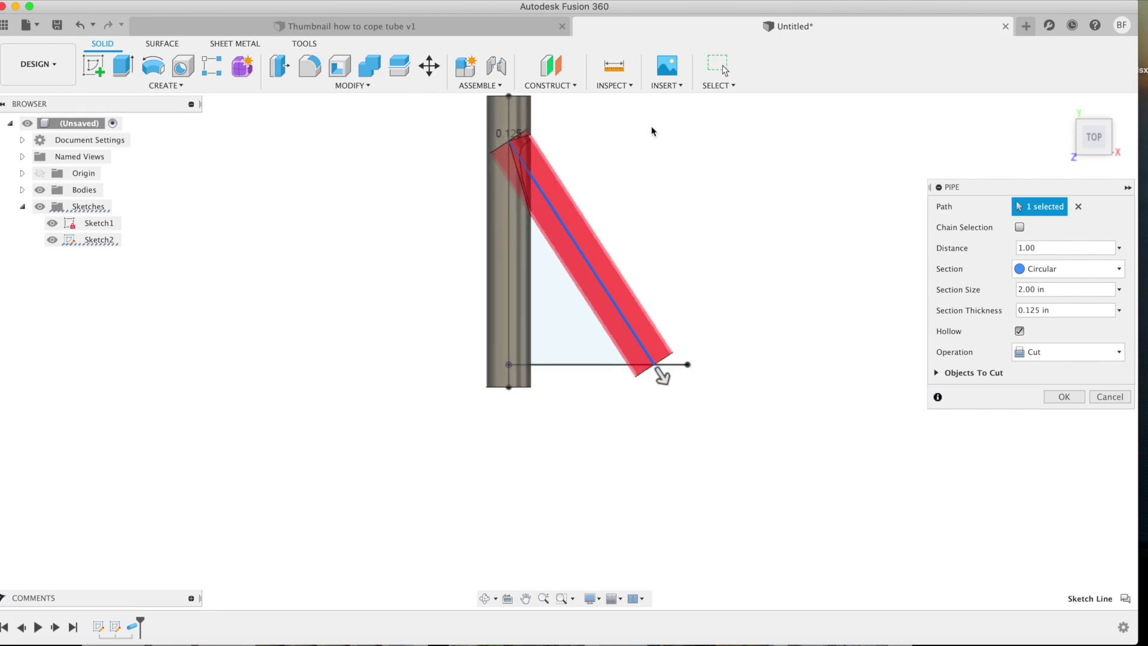
pyautogui.scroll(2, 643, 121)
pyautogui.click(1069, 352)
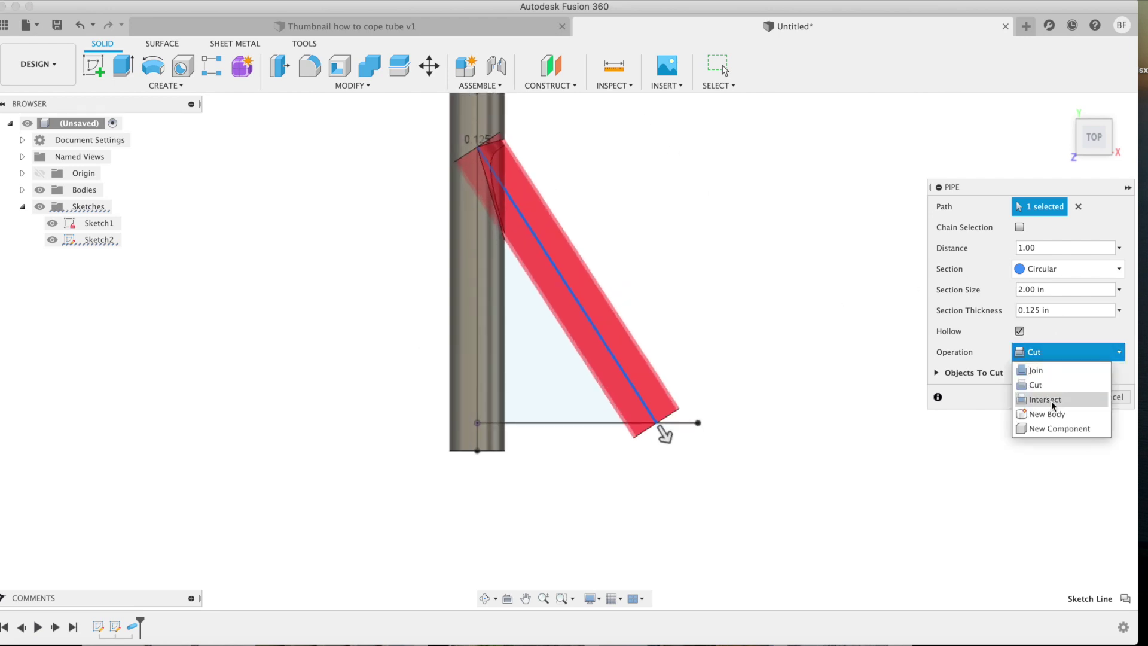
pyautogui.click(1052, 414)
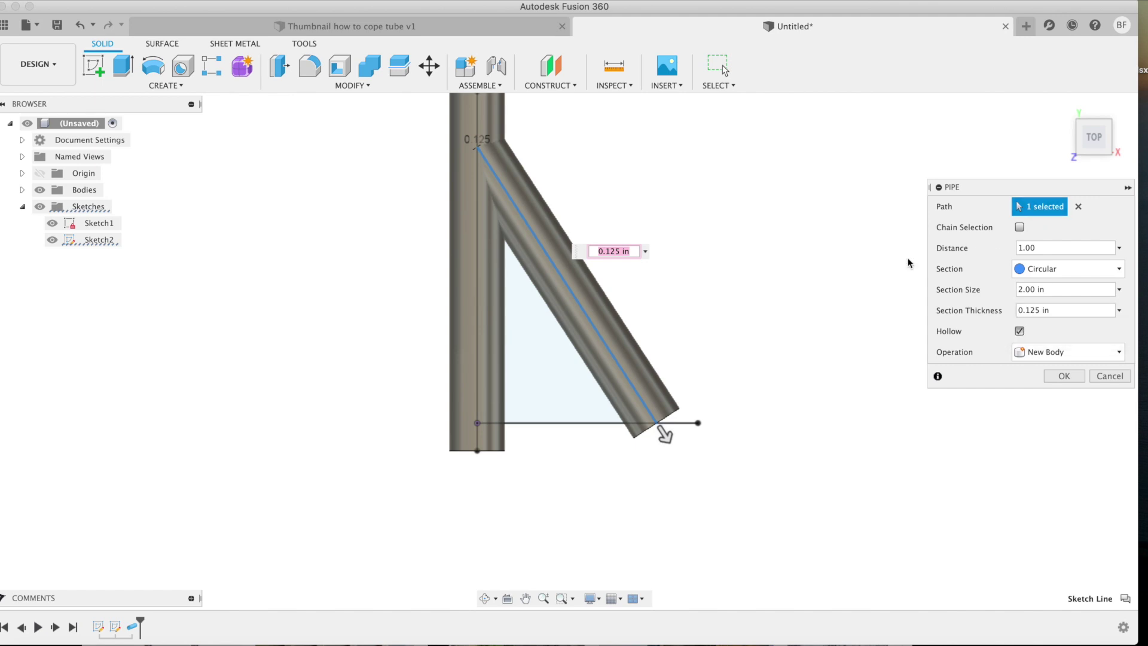
pyautogui.scroll(-3, 625, 220)
pyautogui.scroll(3, 577, 132)
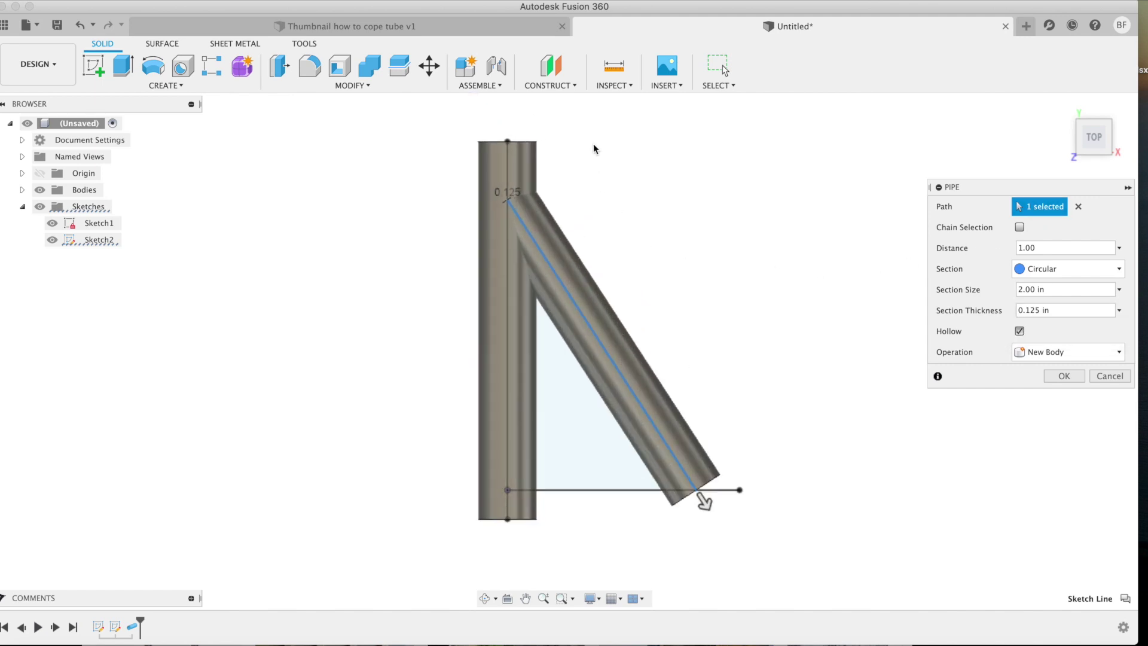
pyautogui.click(1076, 379)
# - Create a hollow circular pipe as a new body along the horizontal line, with 2 in section size and 0.125 in thickness
pyautogui.click(171, 85)
pyautogui.click(127, 352)
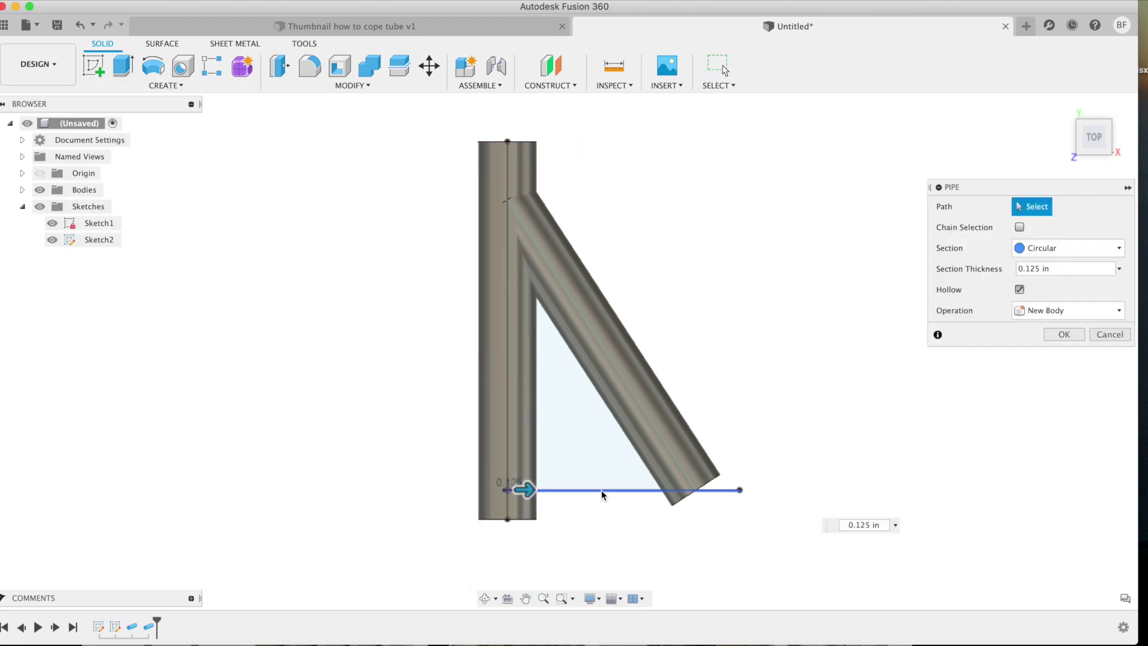
pyautogui.click(601, 490)
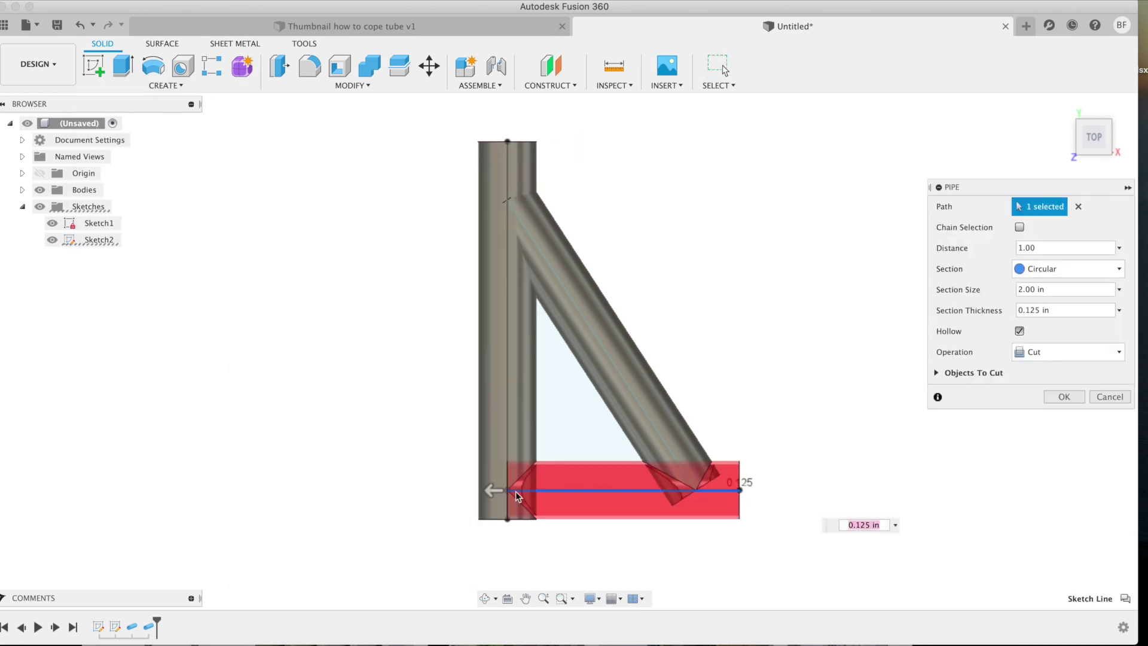
pyautogui.click(1034, 357)
pyautogui.click(1043, 414)
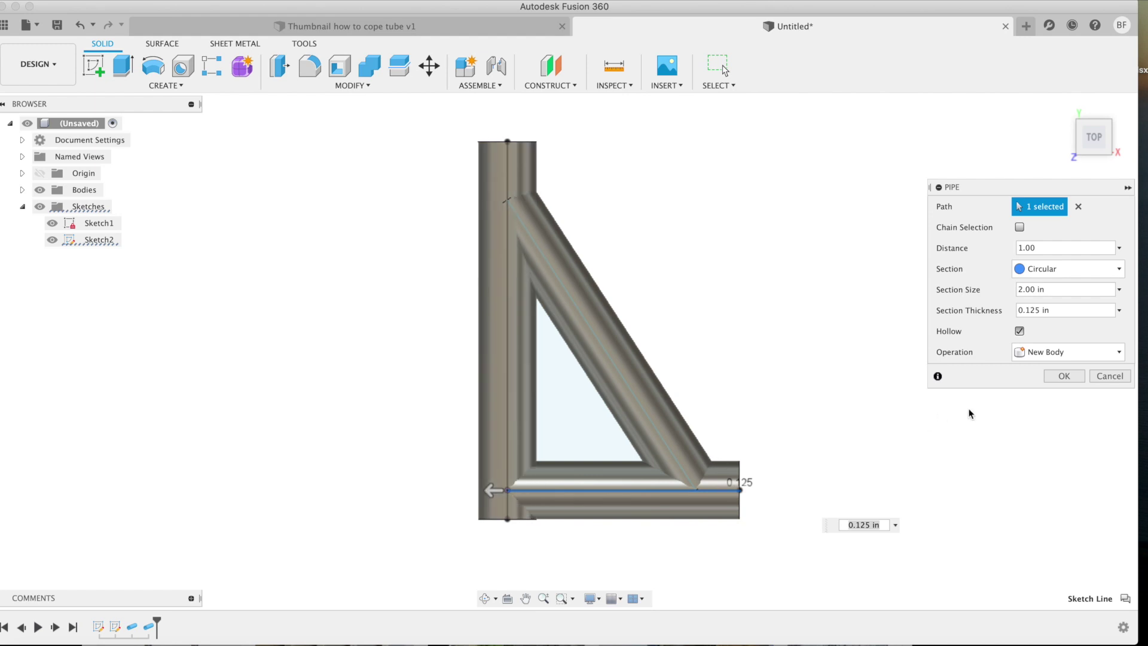
pyautogui.click(1062, 375)
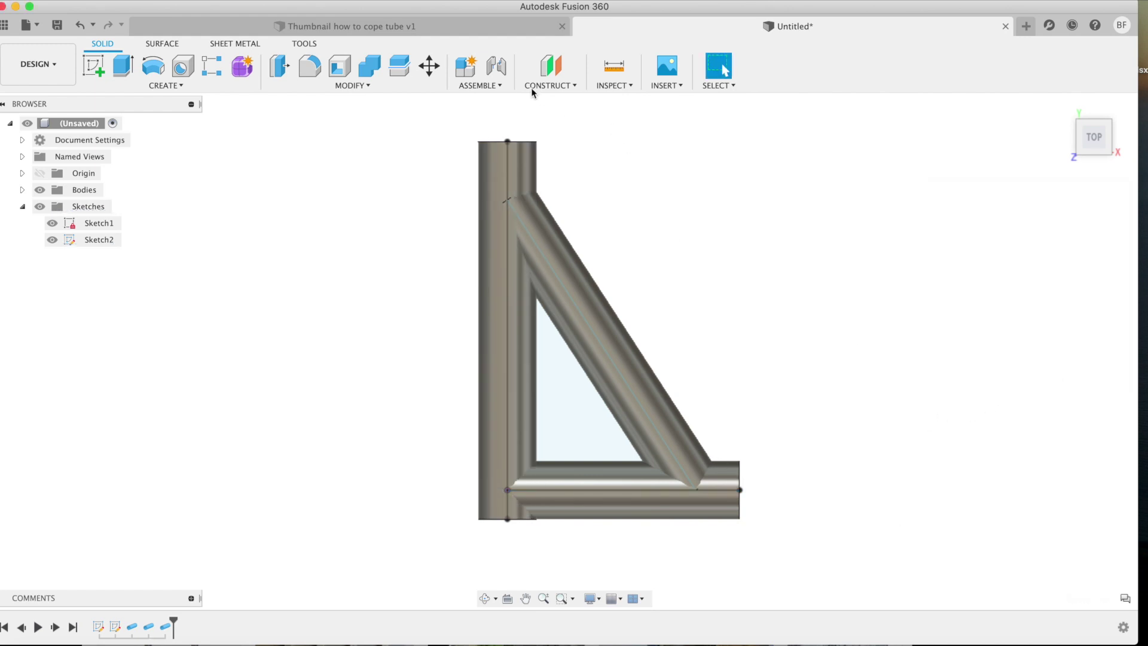
# - Preview a section analysis through the XY plane and examine where the three tubes run into each other
pyautogui.click(614, 87)
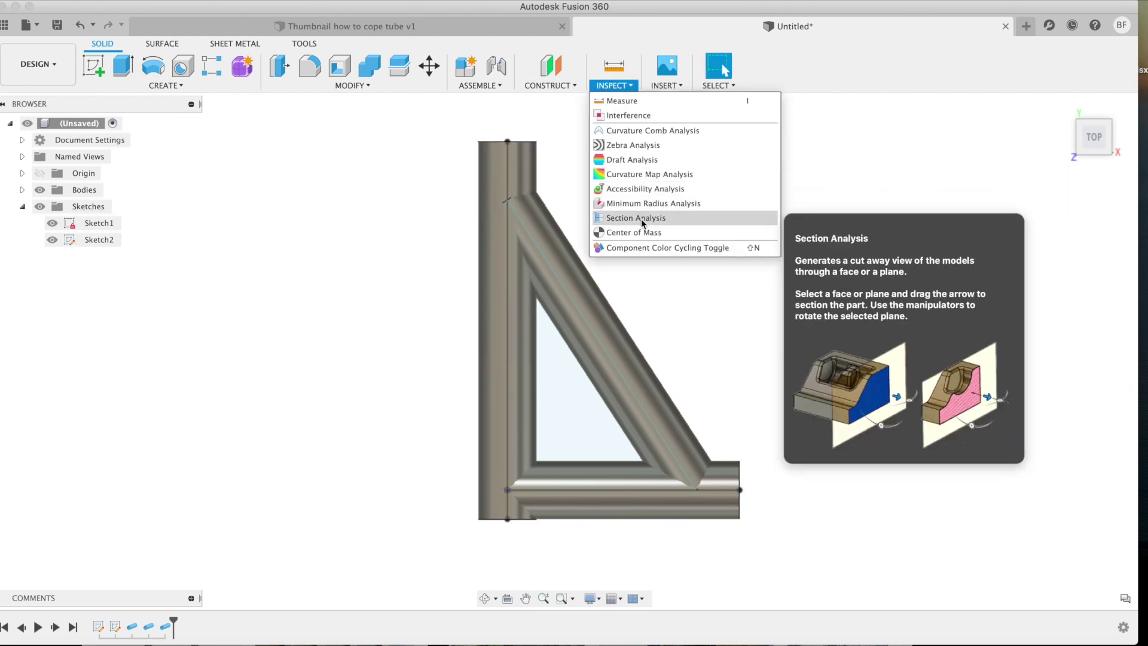
pyautogui.click(555, 456)
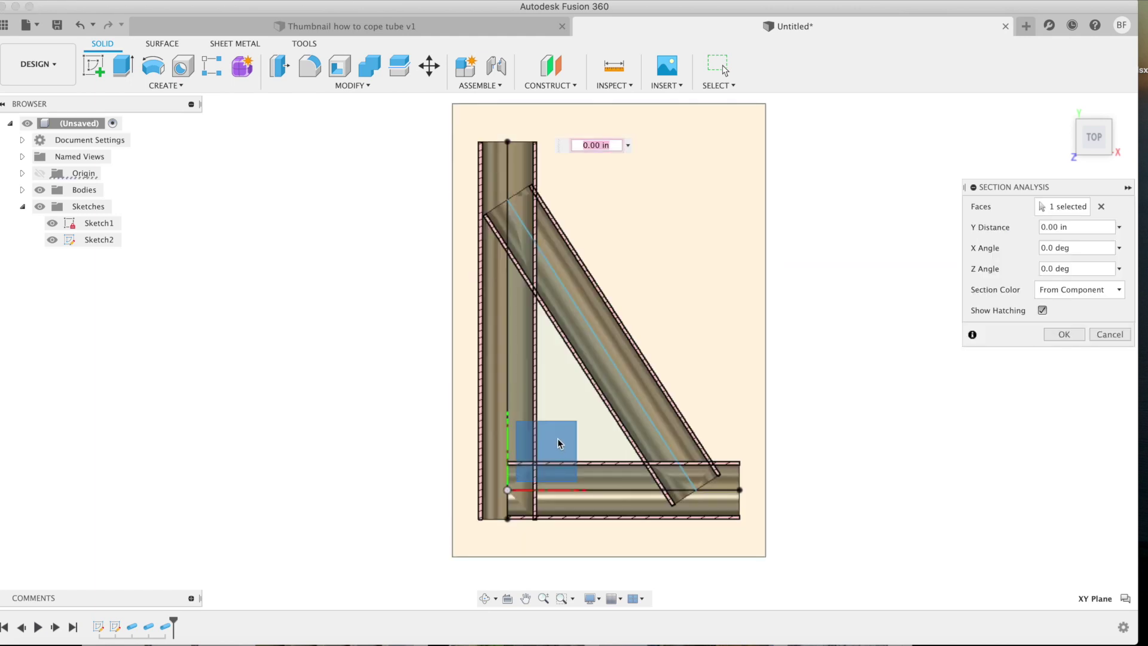
pyautogui.scroll(5, 536, 220)
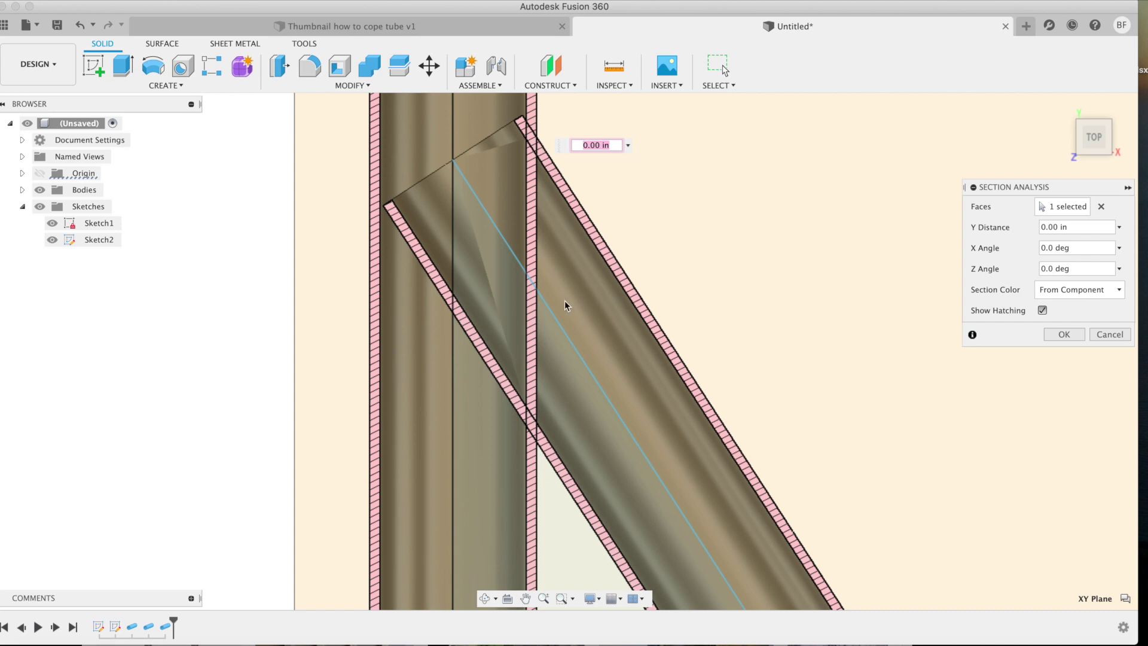
pyautogui.scroll(-5, 565, 306)
pyautogui.scroll(4, 682, 487)
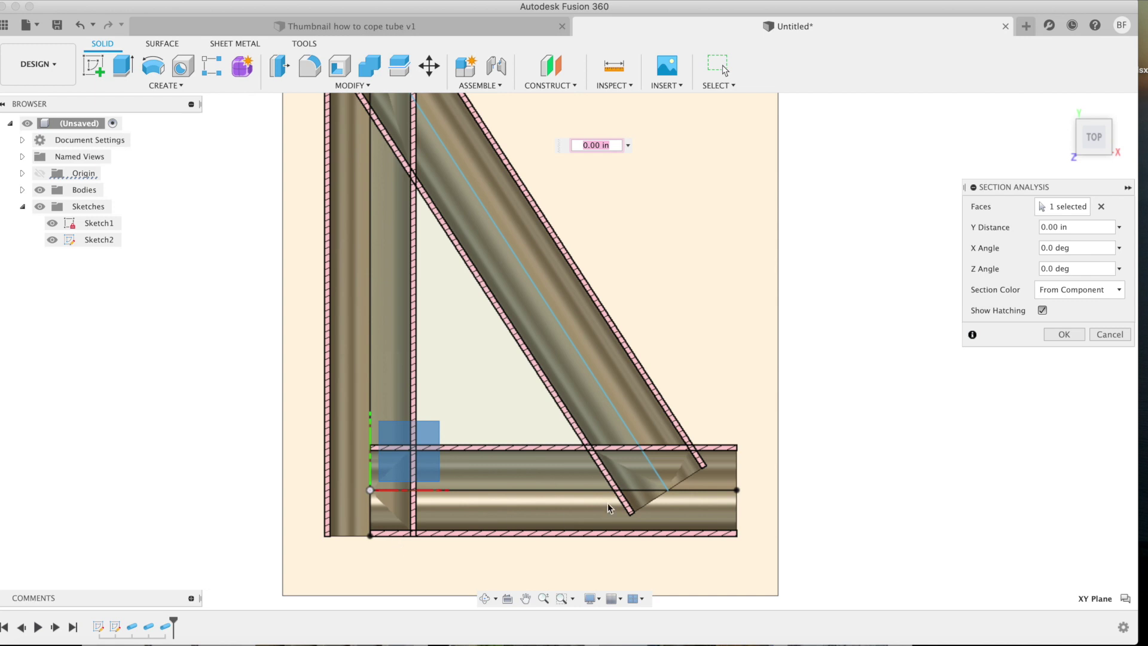
# - Hide the horizontal tube (Body3) and the vertical tube (Body1), leaving only the diagonal tube shown
pyautogui.click(22, 189)
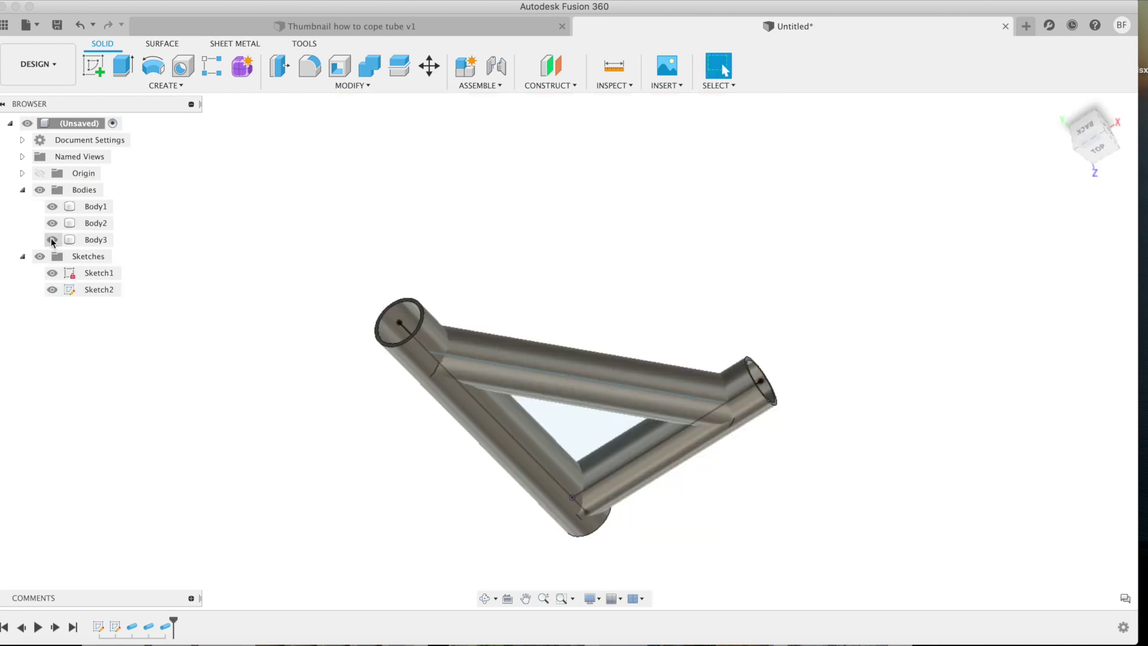
pyautogui.click(52, 239)
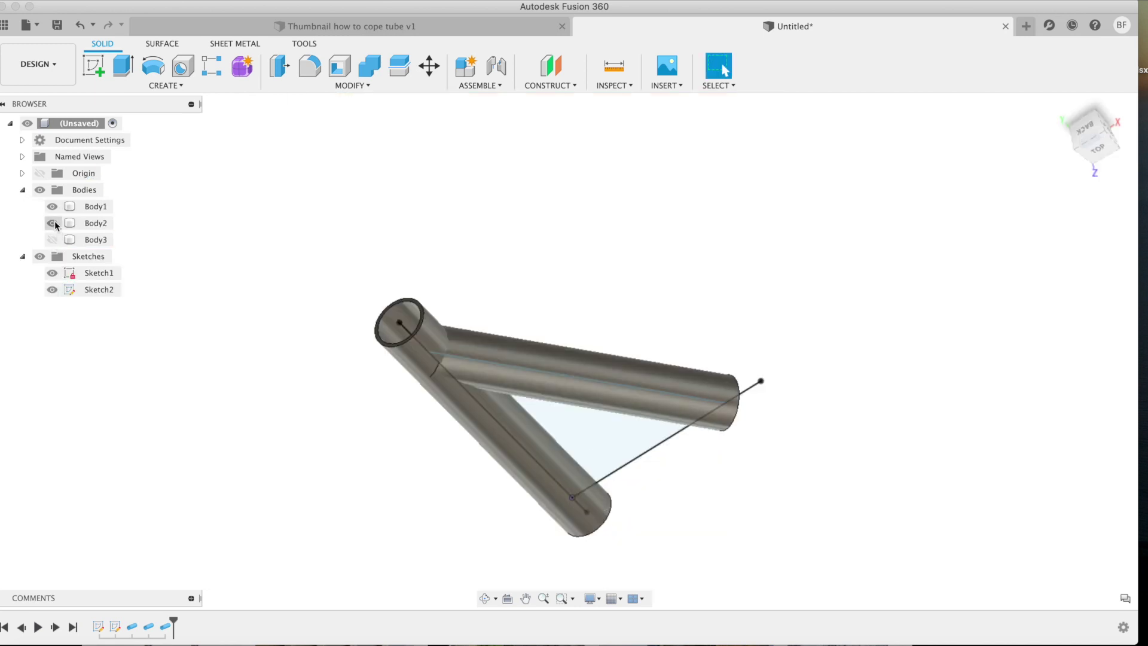
pyautogui.click(52, 223)
pyautogui.click(52, 223)
pyautogui.click(52, 206)
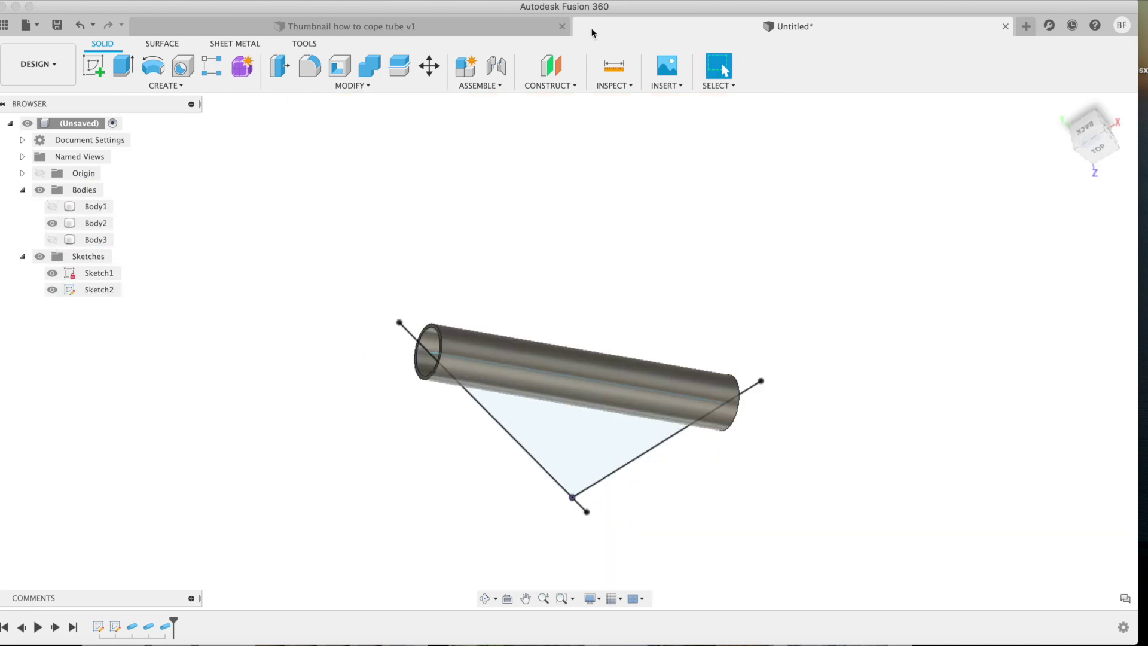
# - Split the diagonal tube's inner face with the vertical tube's outer face, showing Body1 for selection and leaving the splitting tool unextended
pyautogui.click(390, 87)
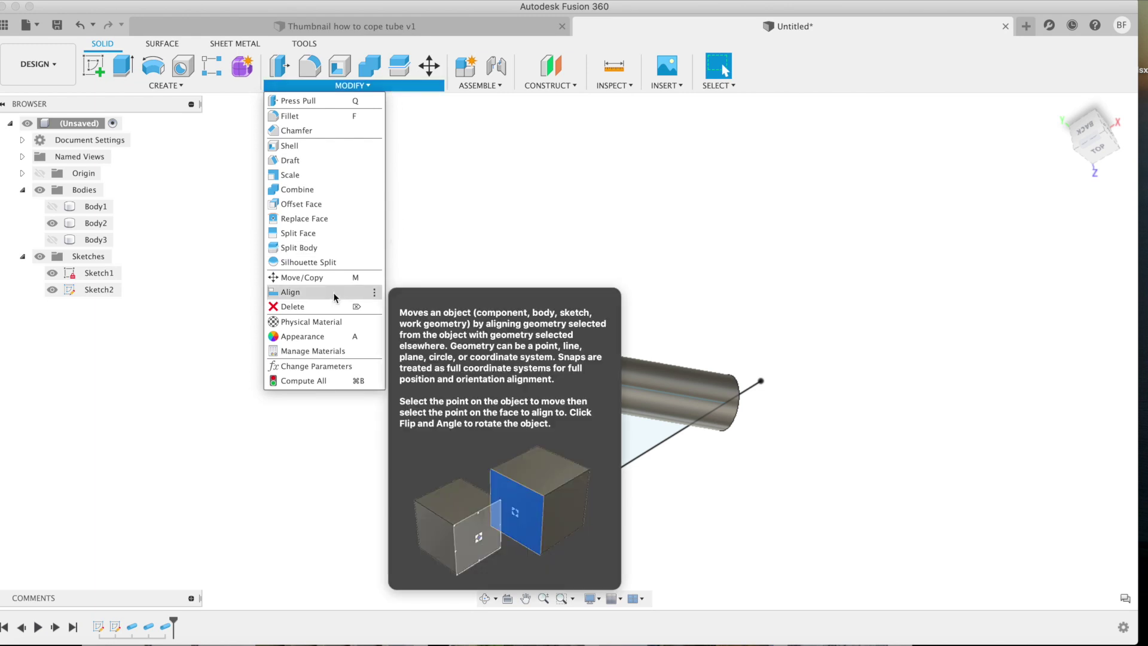
pyautogui.click(332, 233)
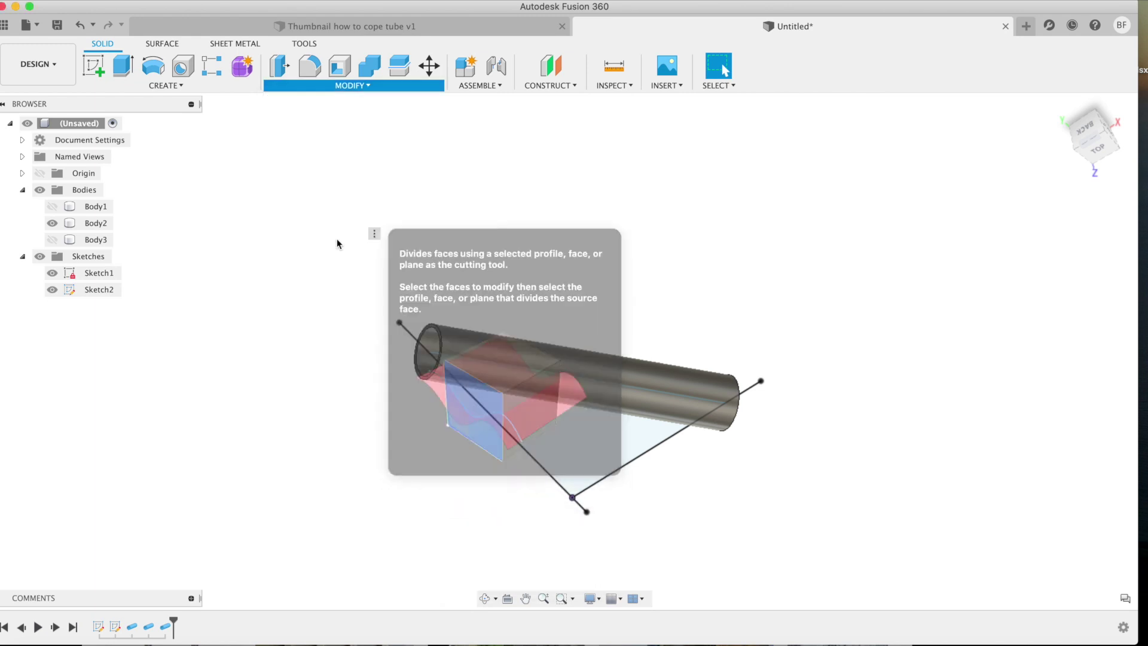
pyautogui.click(432, 342)
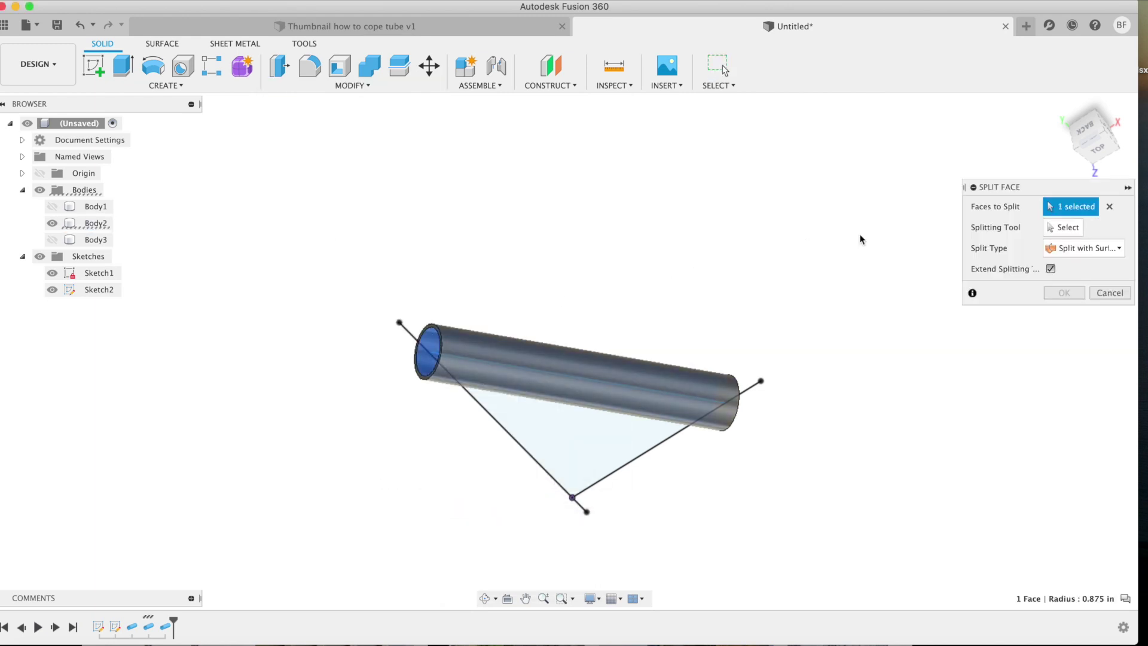
pyautogui.click(1078, 230)
pyautogui.click(52, 208)
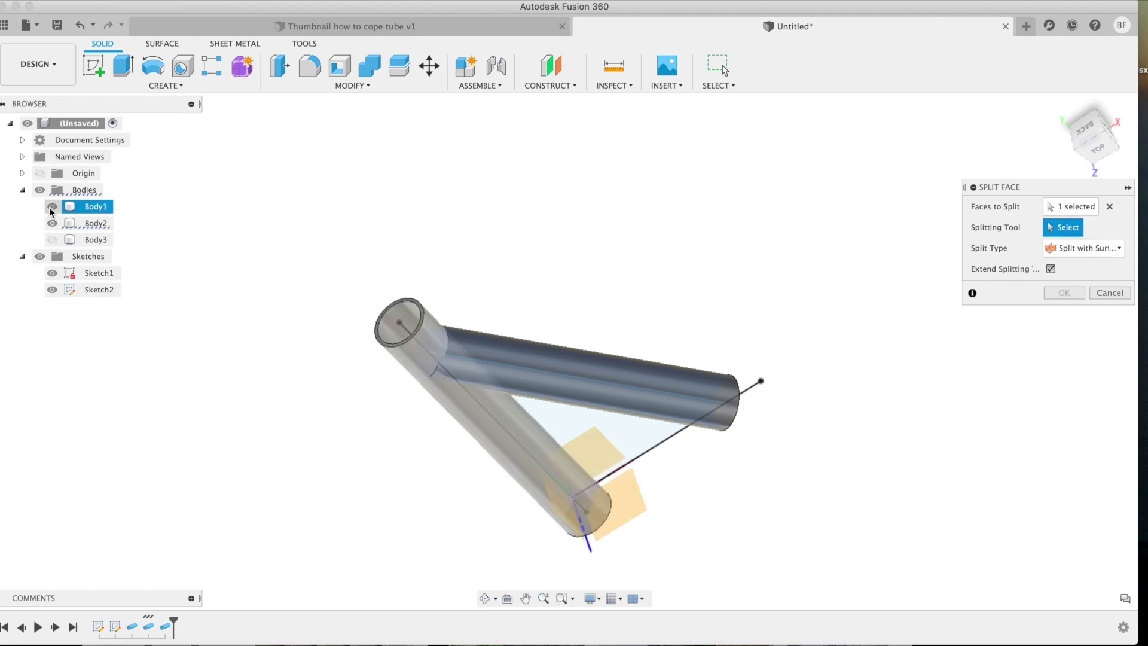
pyautogui.click(412, 363)
pyautogui.click(419, 361)
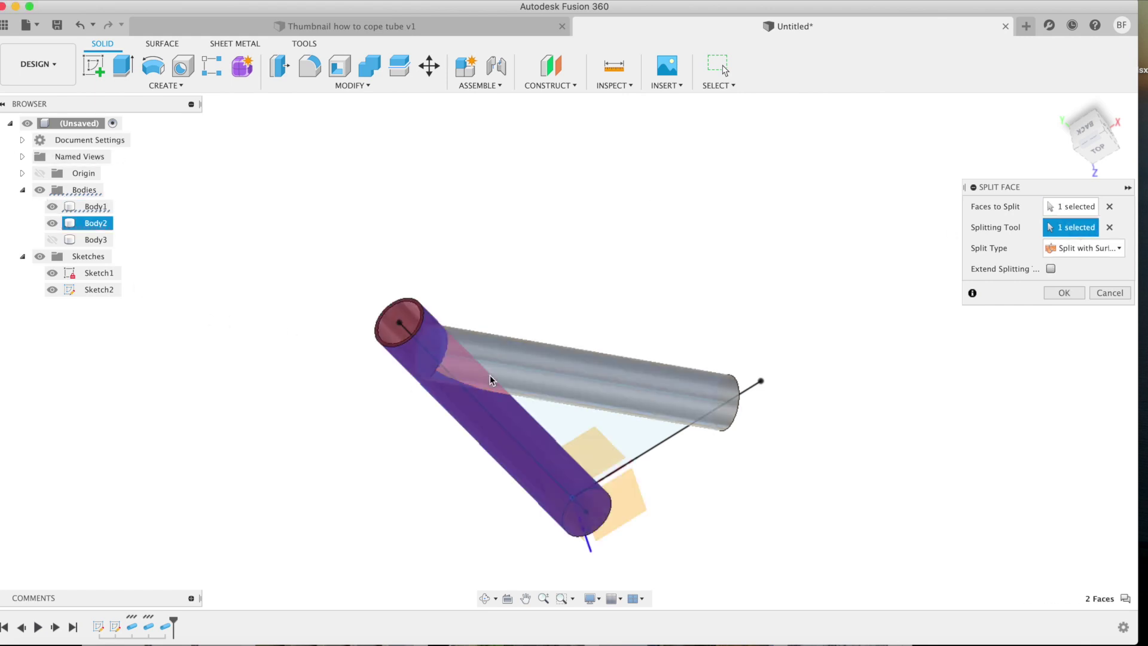
pyautogui.click(1054, 297)
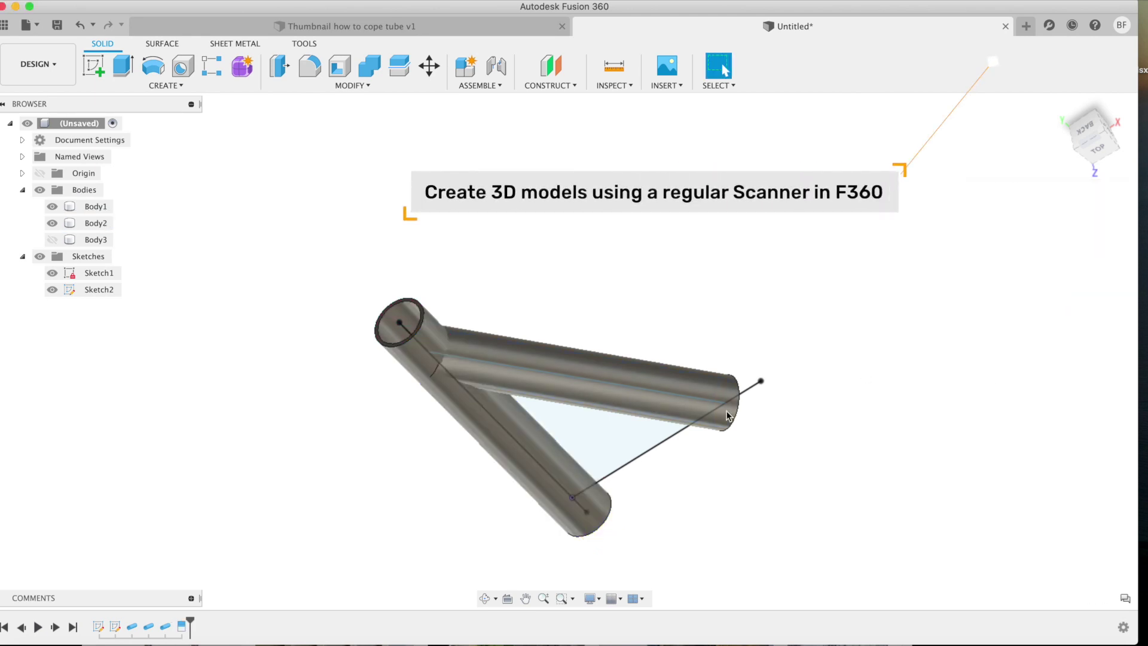
# - Hide Body1 and offset the split-off inner face at the diagonal tube's upper end by -0.125 in
pyautogui.scroll(5, 441, 388)
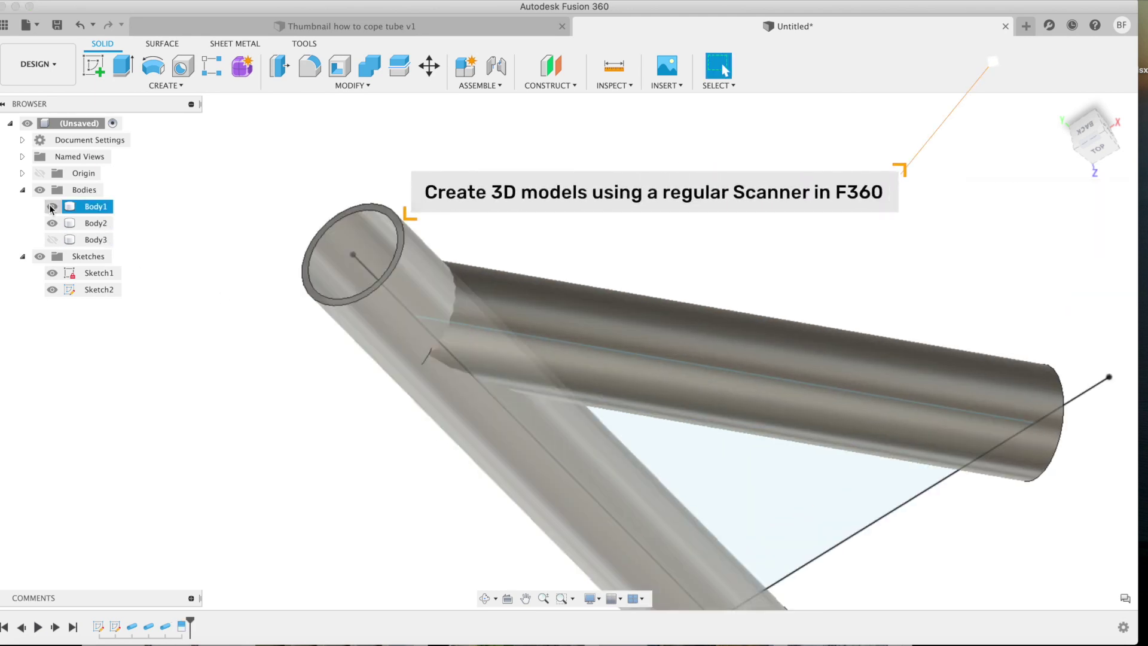
pyautogui.click(52, 206)
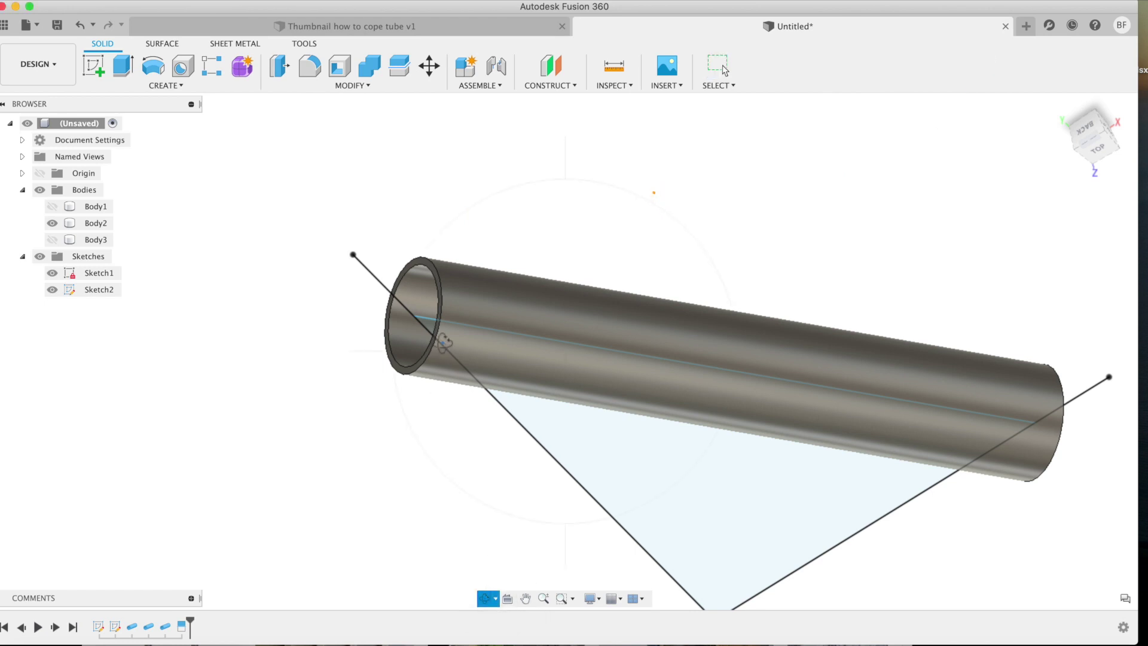
pyautogui.moveTo(443, 342); pyautogui.dragTo(657, 354)
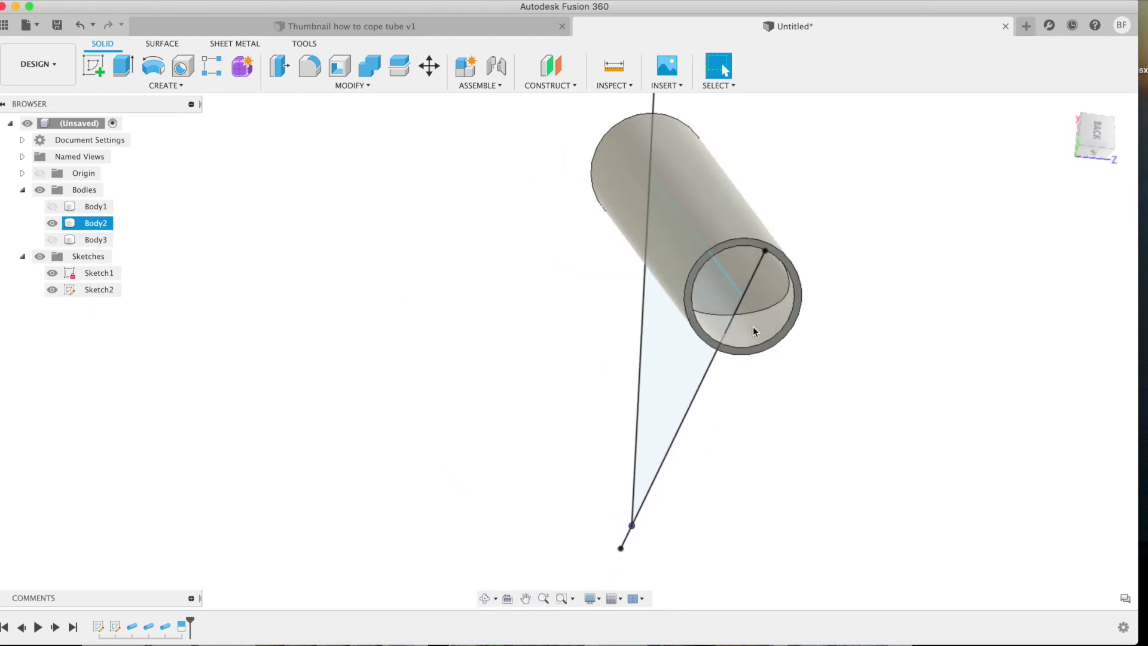
pyautogui.click(753, 328)
pyautogui.rightClick(753, 327)
pyautogui.click(807, 312)
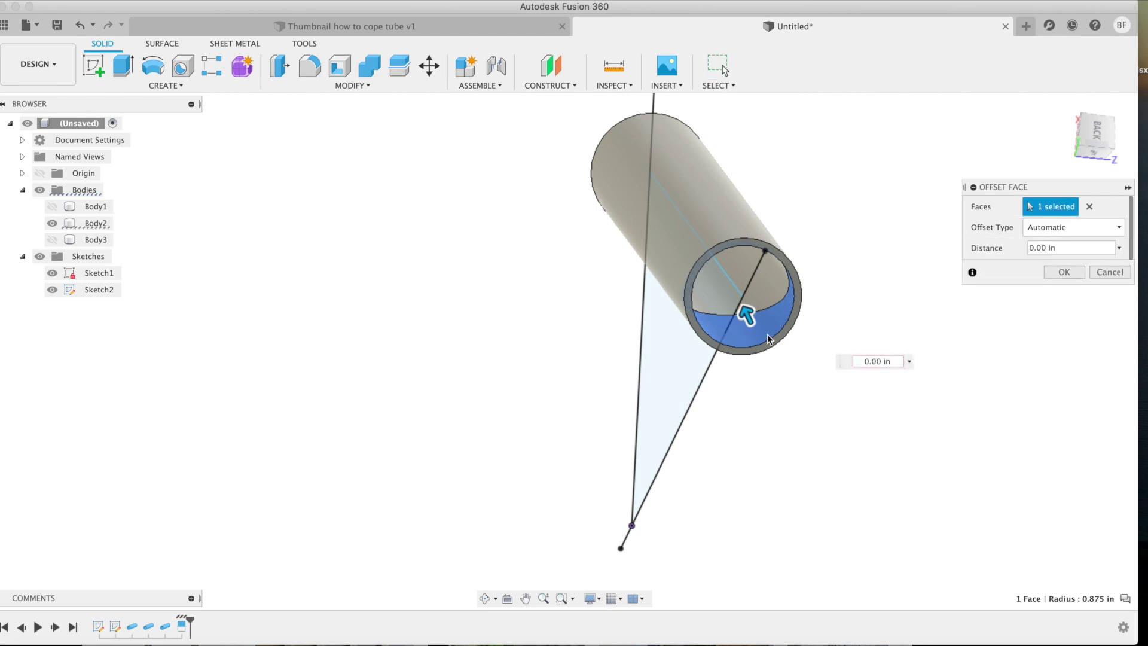
pyautogui.write('-.12')
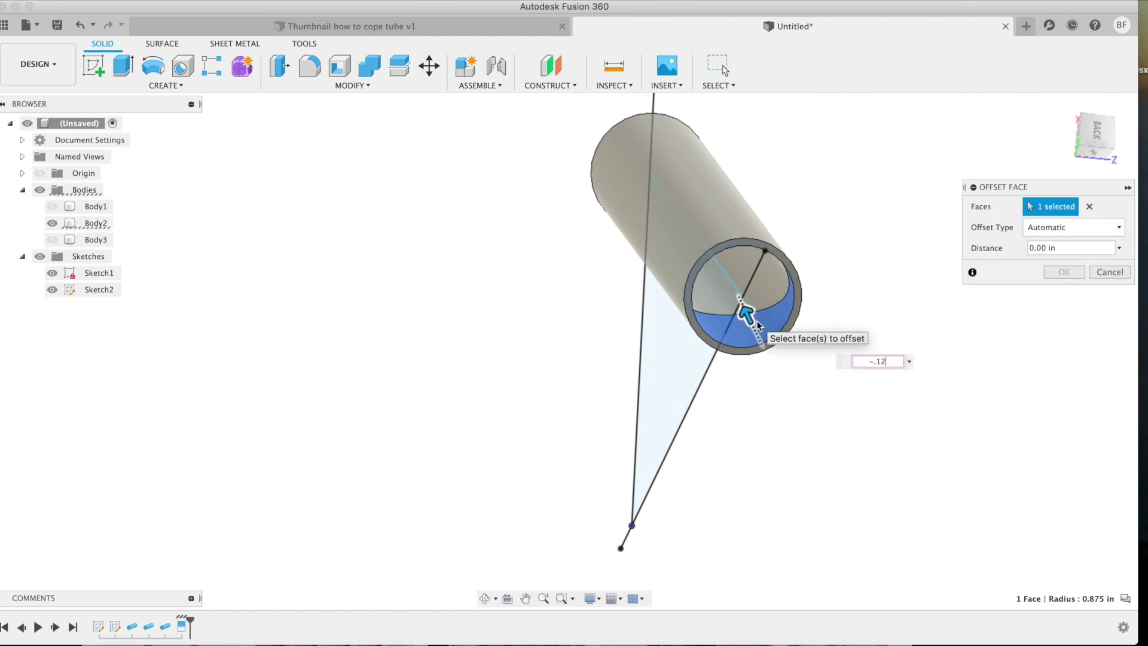
pyautogui.write('5')
pyautogui.press('Return')
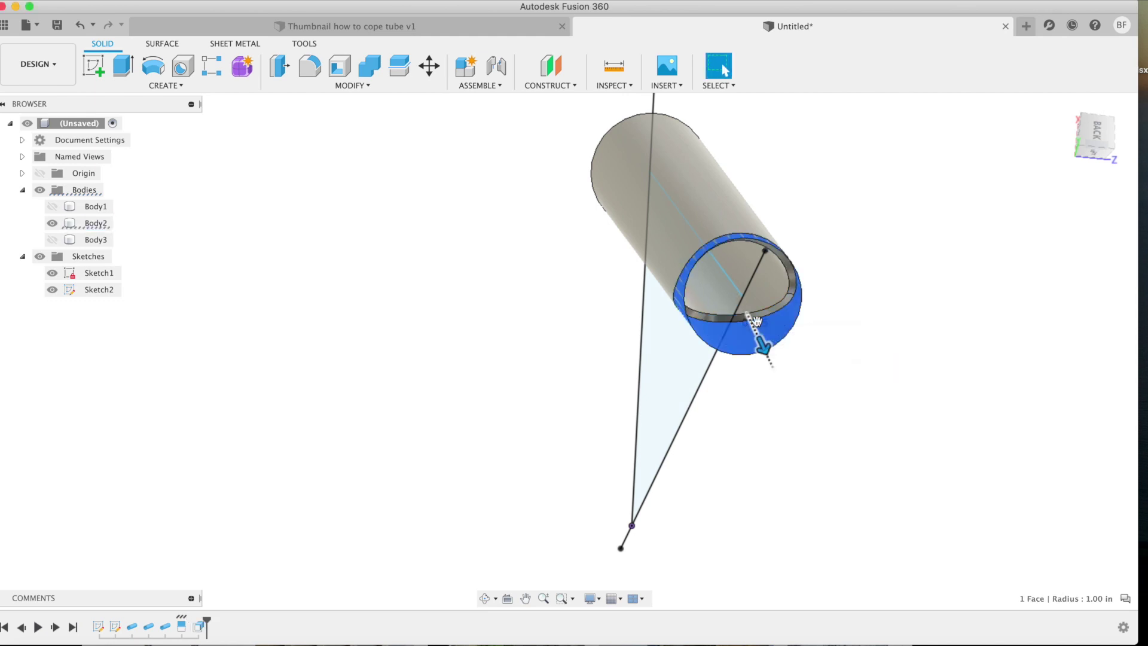
# - Show Body1 again and examine how the diagonal tube's coped end fits against the vertical tube
pyautogui.scroll(-3, 682, 411)
pyautogui.scroll(3, 857, 293)
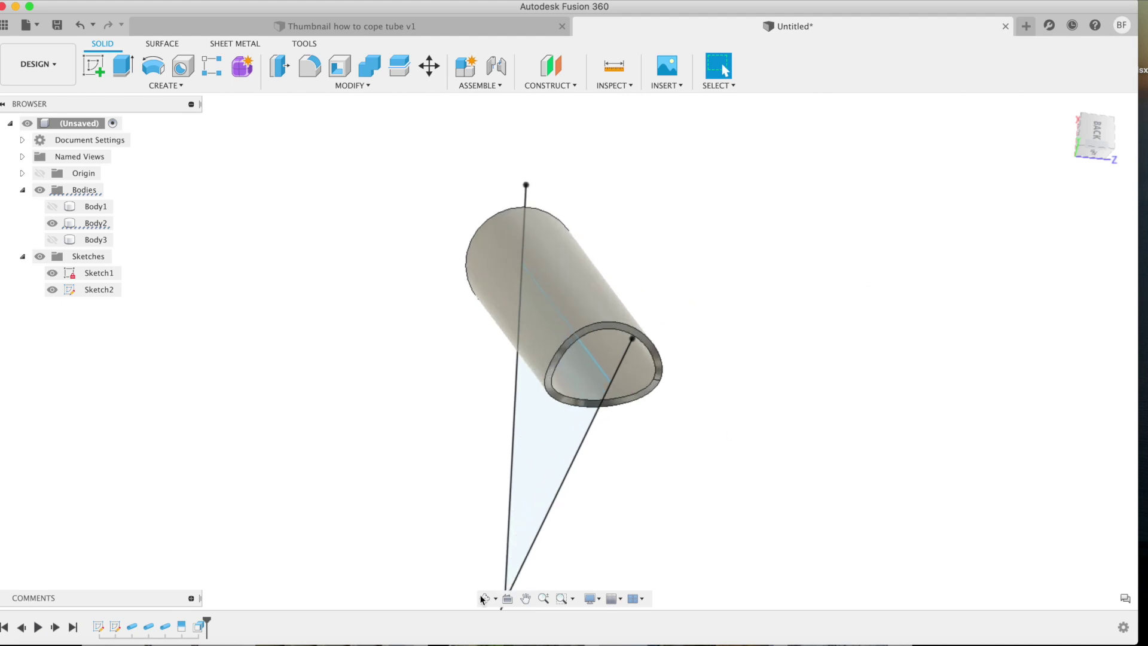
pyautogui.moveTo(605, 396); pyautogui.dragTo(546, 431)
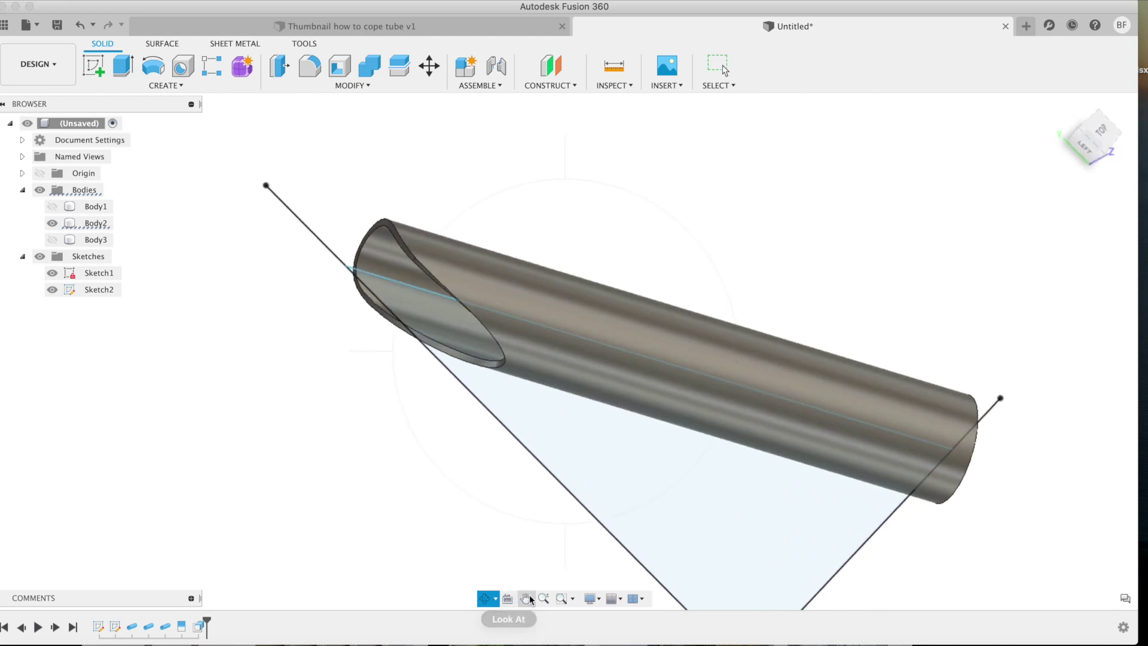
pyautogui.click(53, 207)
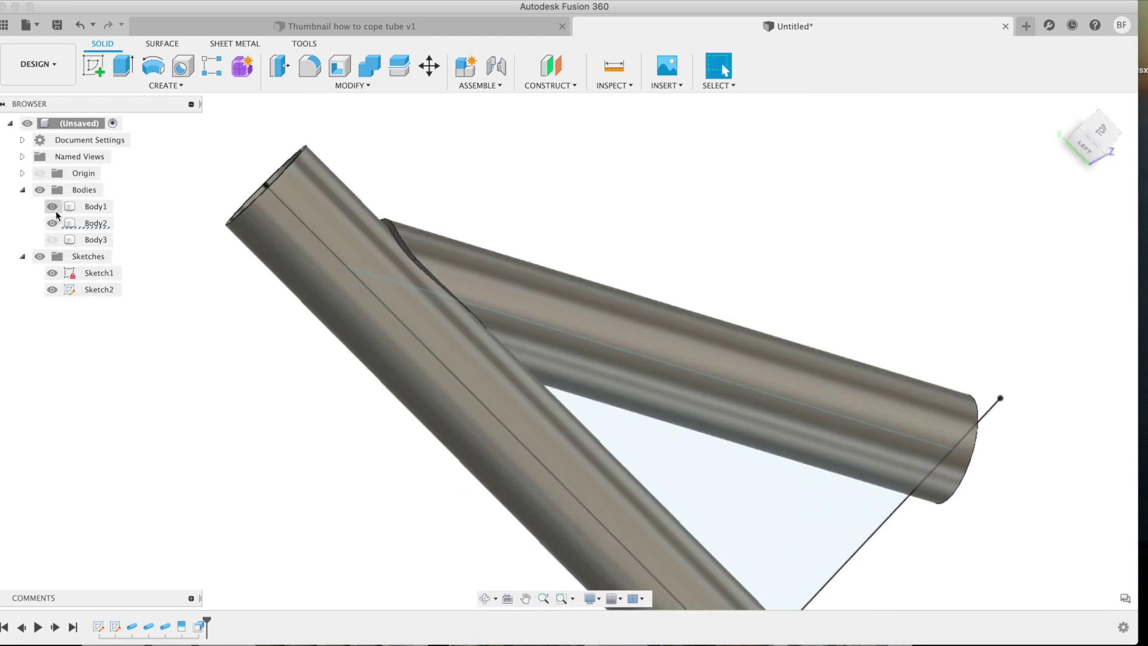
pyautogui.scroll(-4, 330, 272)
pyautogui.scroll(2, 671, 468)
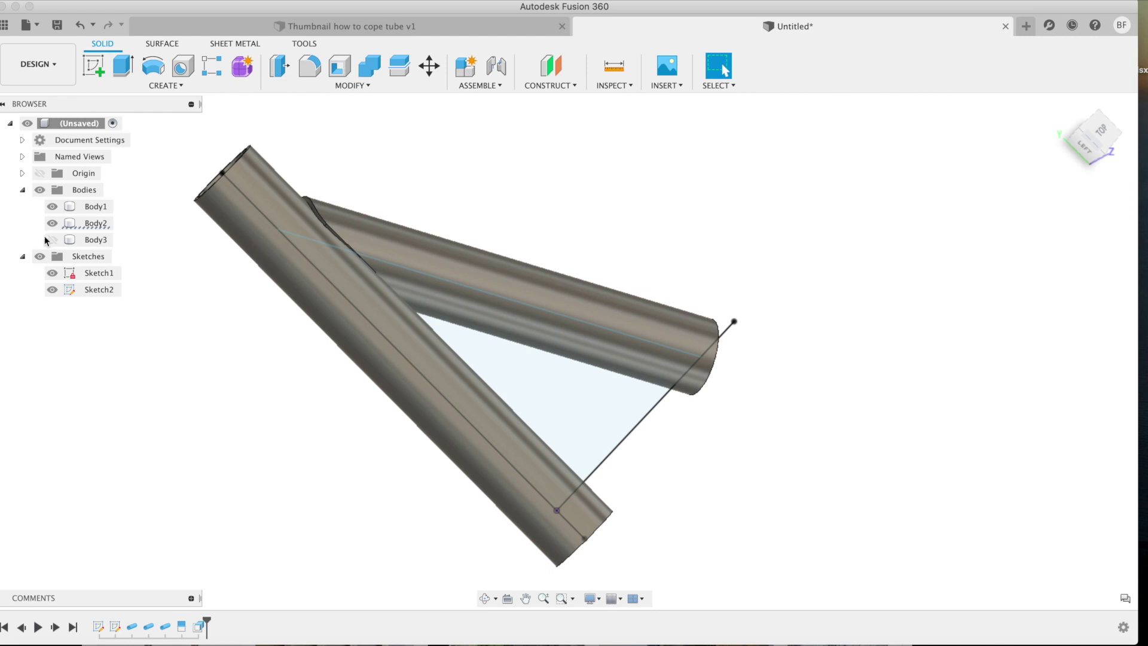
# - Isolate the horizontal tube (Body3) and split its inner face with the vertical tube's outer face
pyautogui.click(53, 223)
pyautogui.click(53, 206)
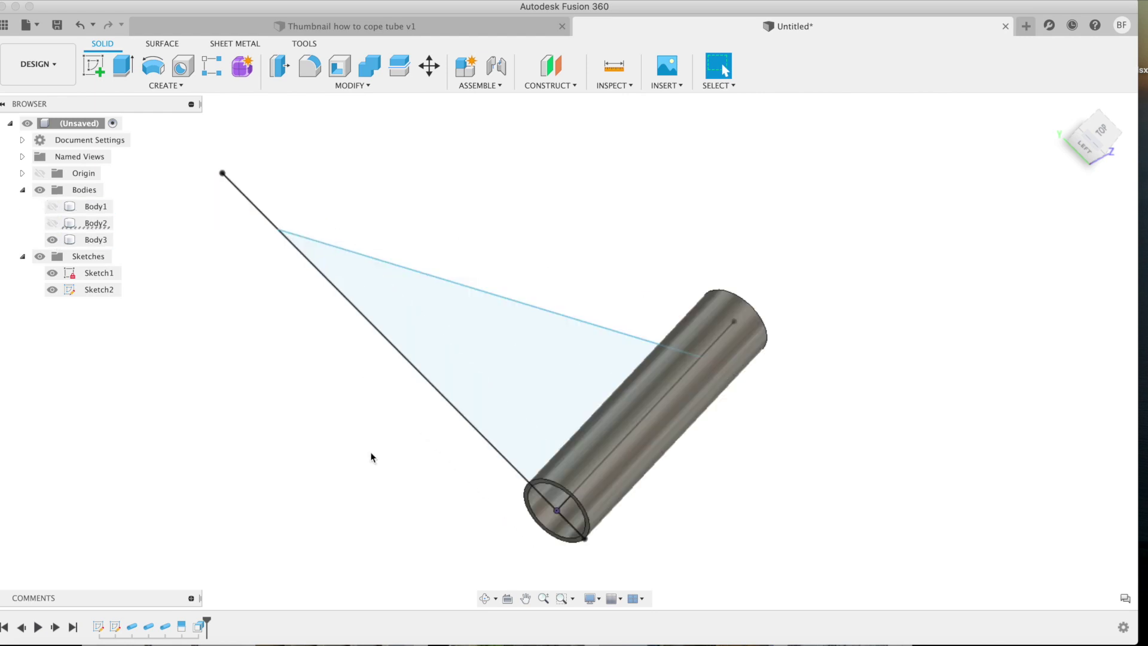
pyautogui.click(366, 85)
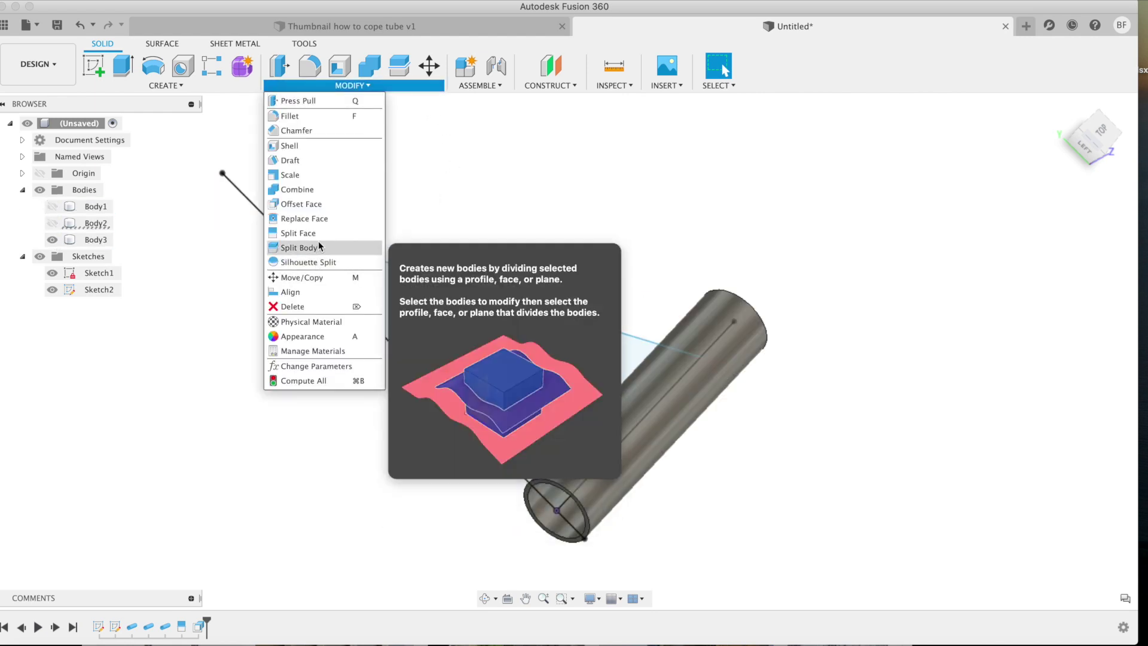
pyautogui.click(311, 233)
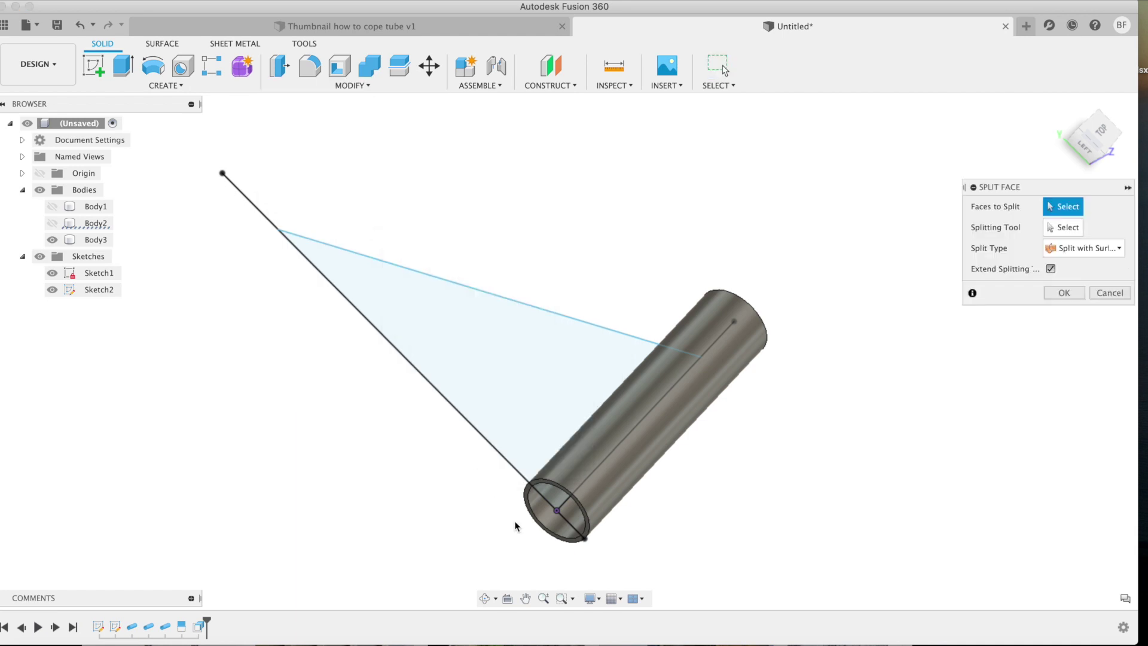
pyautogui.click(545, 517)
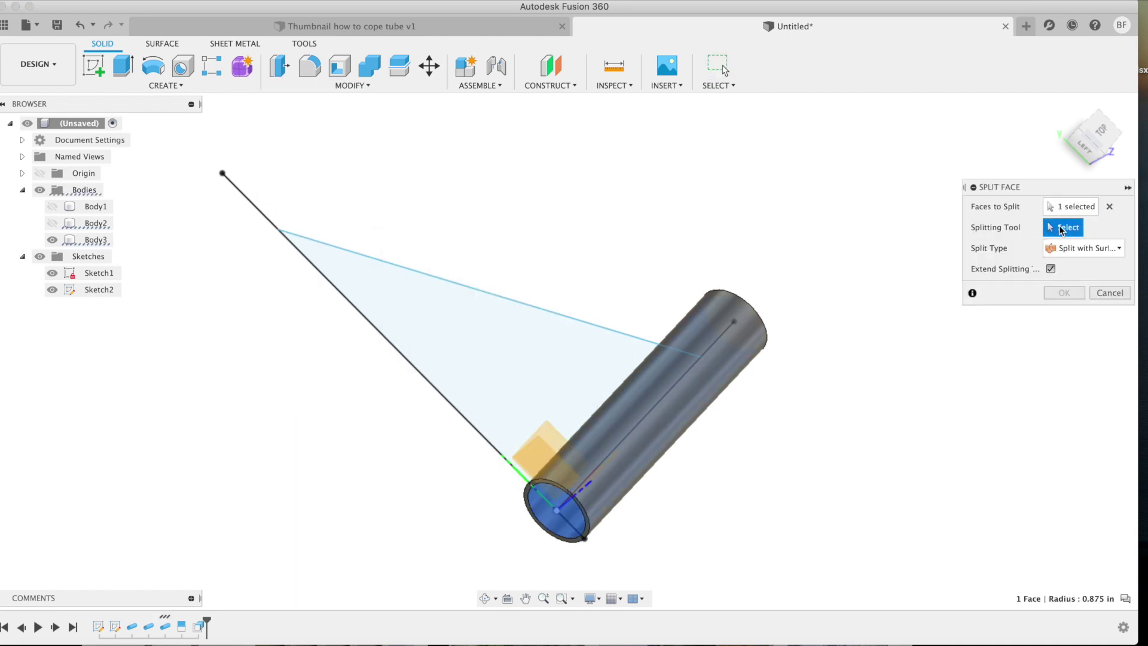
pyautogui.click(52, 223)
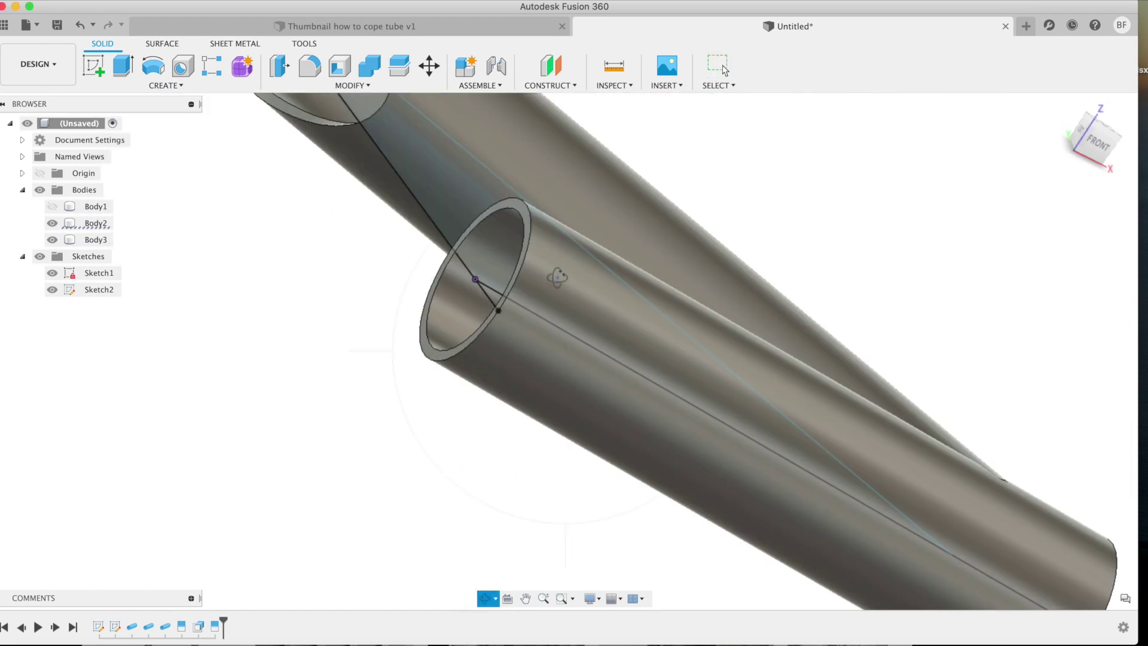
# - Offset the split-off inner face at the horizontal tube's end near the vertical tube by -0.125 in
pyautogui.moveTo(557, 276); pyautogui.dragTo(646, 323)
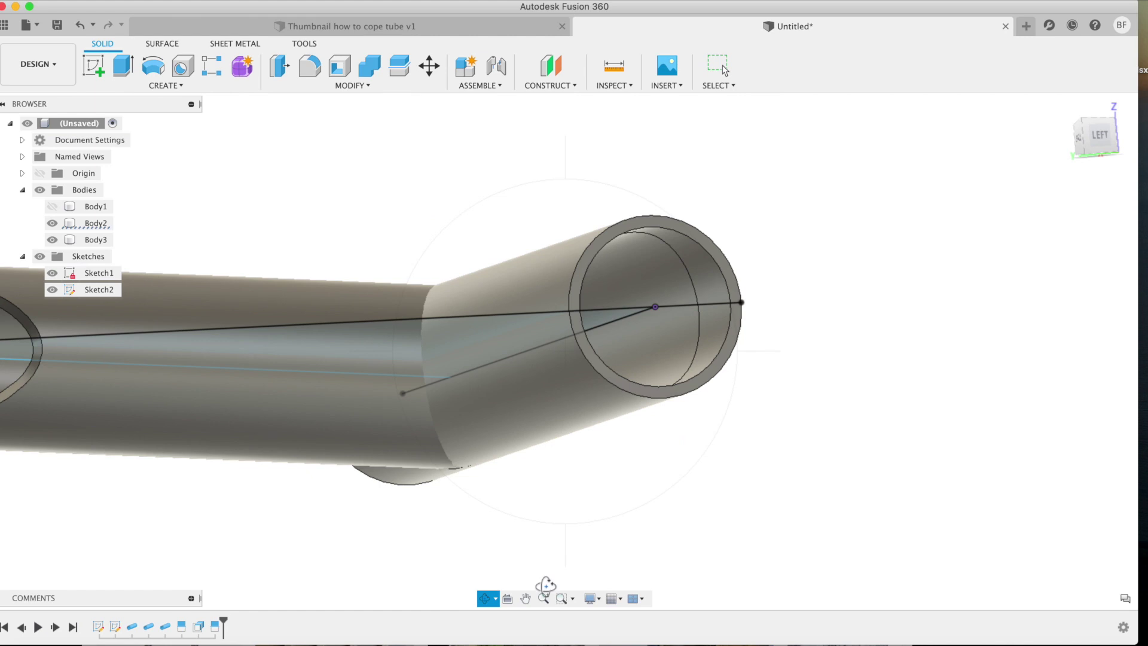
pyautogui.rightClick(709, 284)
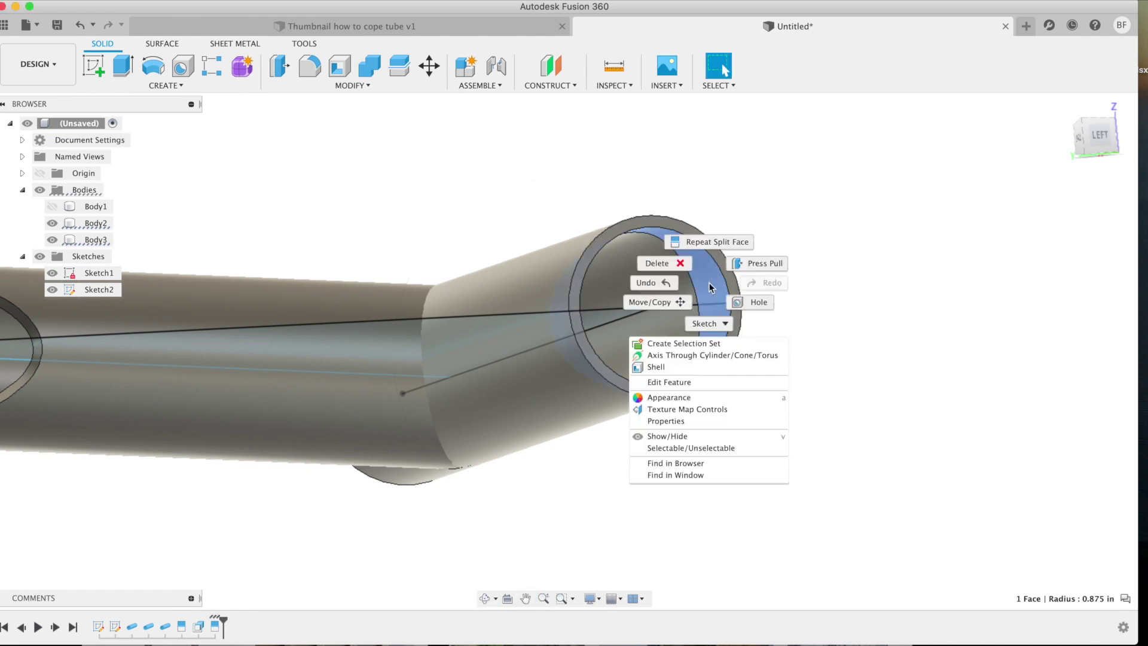
pyautogui.click(756, 264)
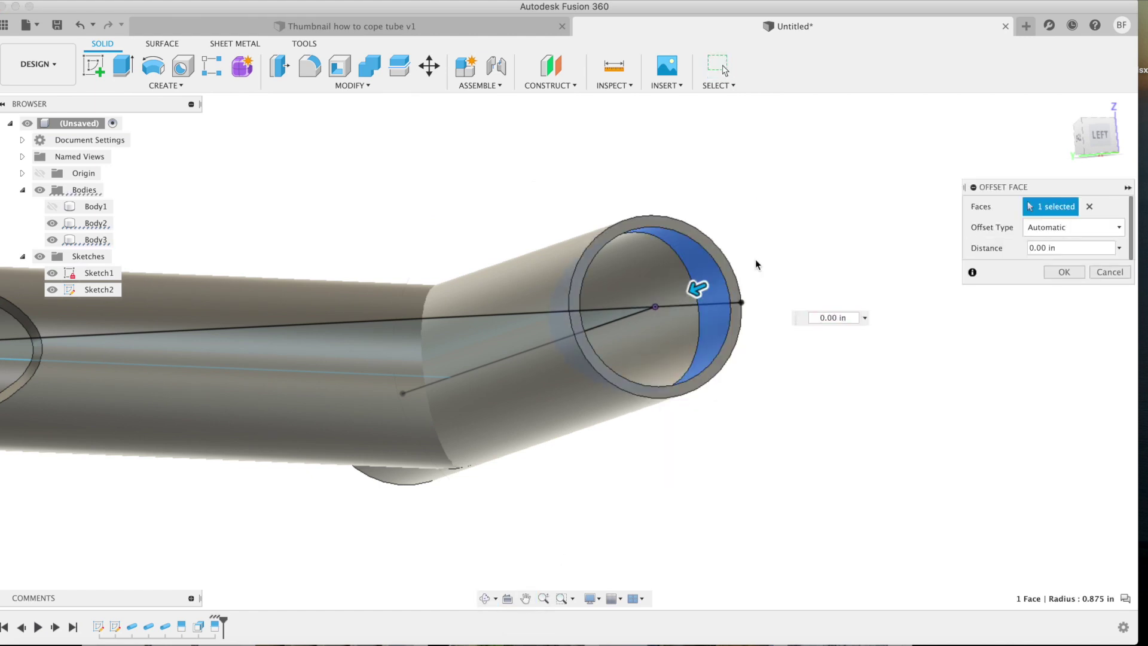
pyautogui.write('-.125')
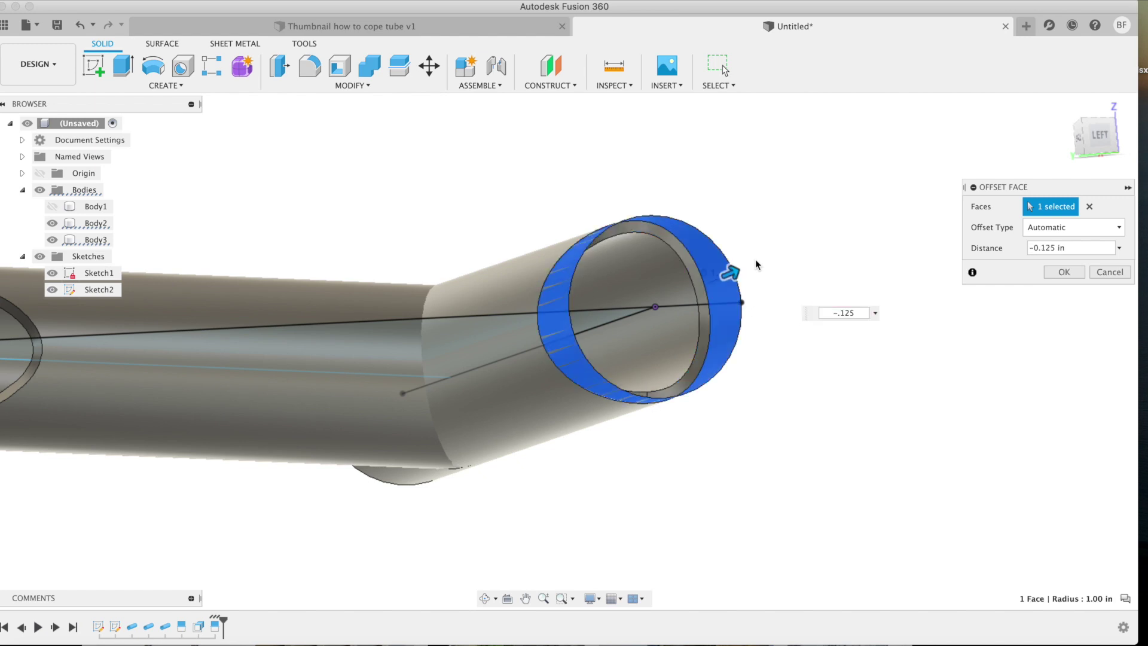
pyautogui.press('Return')
# - Show Body1 again and examine how the horizontal tube's coped end fits against the vertical tube
pyautogui.scroll(-2, 752, 284)
pyautogui.click(52, 207)
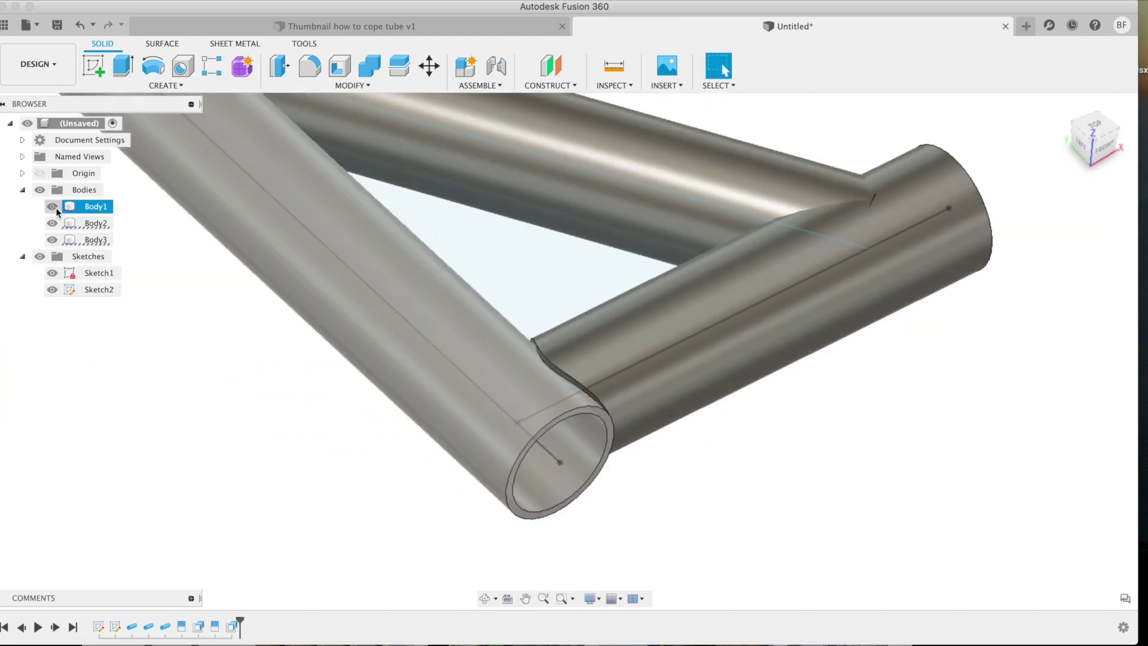
pyautogui.scroll(10, 587, 385)
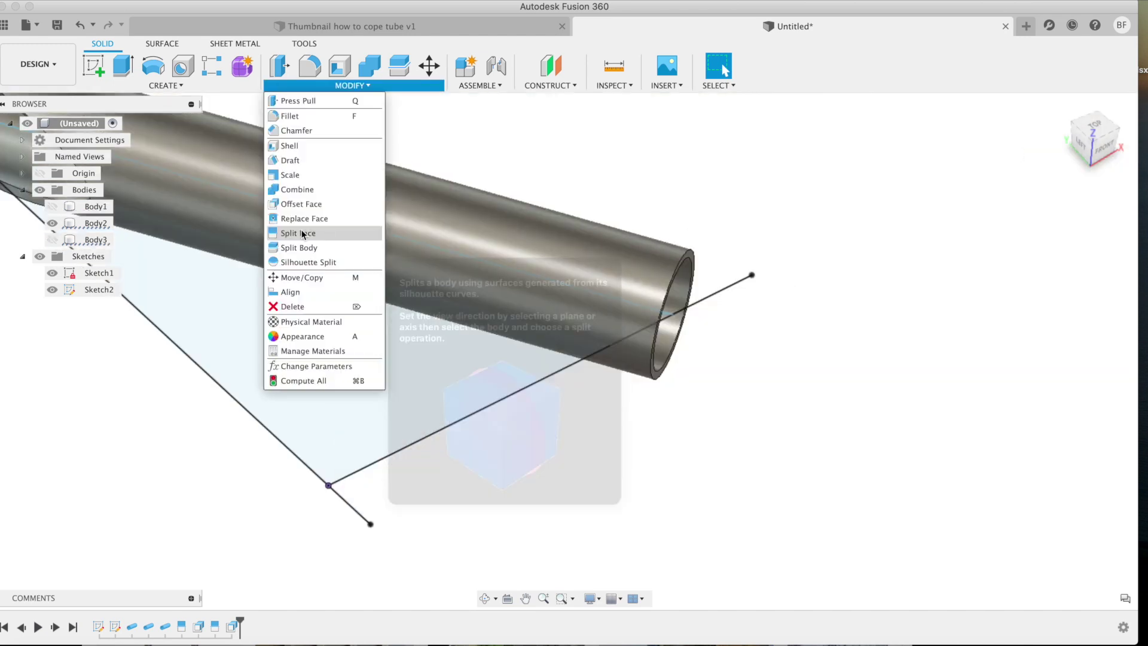
# - Split the diagonal tube's inner face with the horizontal tube's outer face, showing Body3 for selection and leaving the splitting tool unextended
pyautogui.click(302, 233)
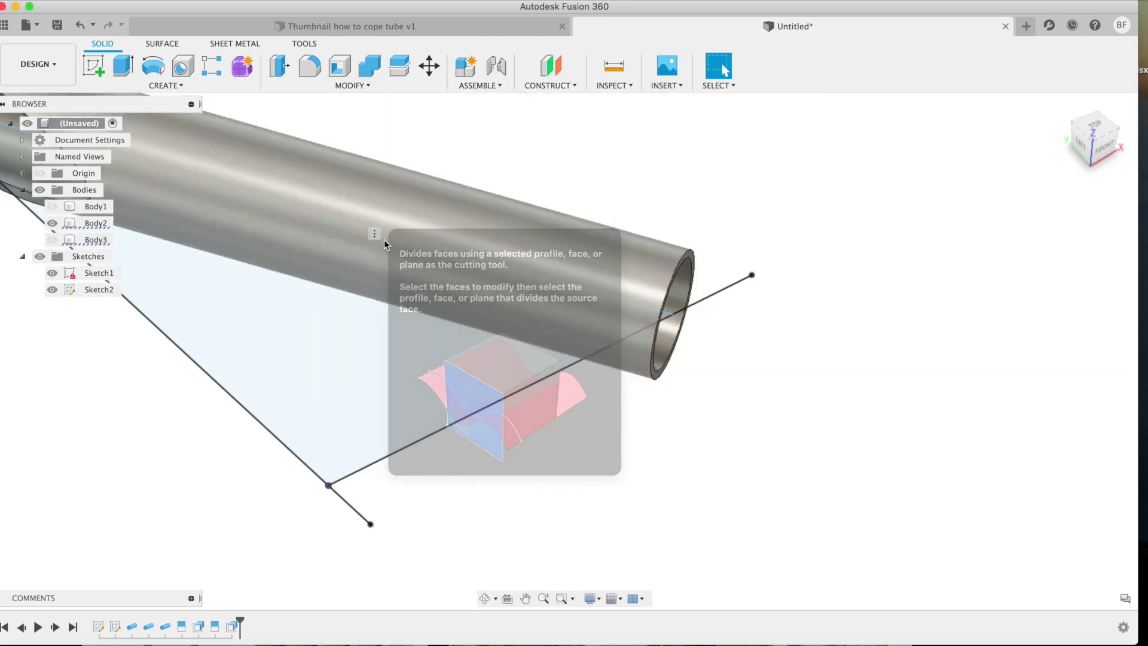
pyautogui.click(682, 297)
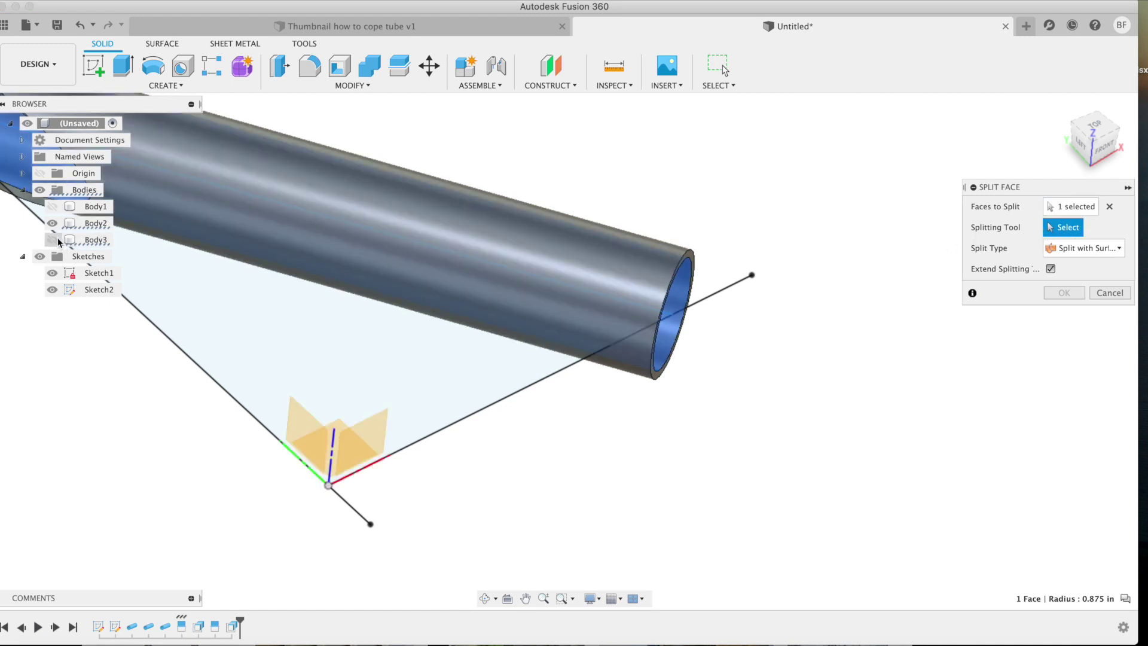
pyautogui.click(52, 239)
pyautogui.click(603, 277)
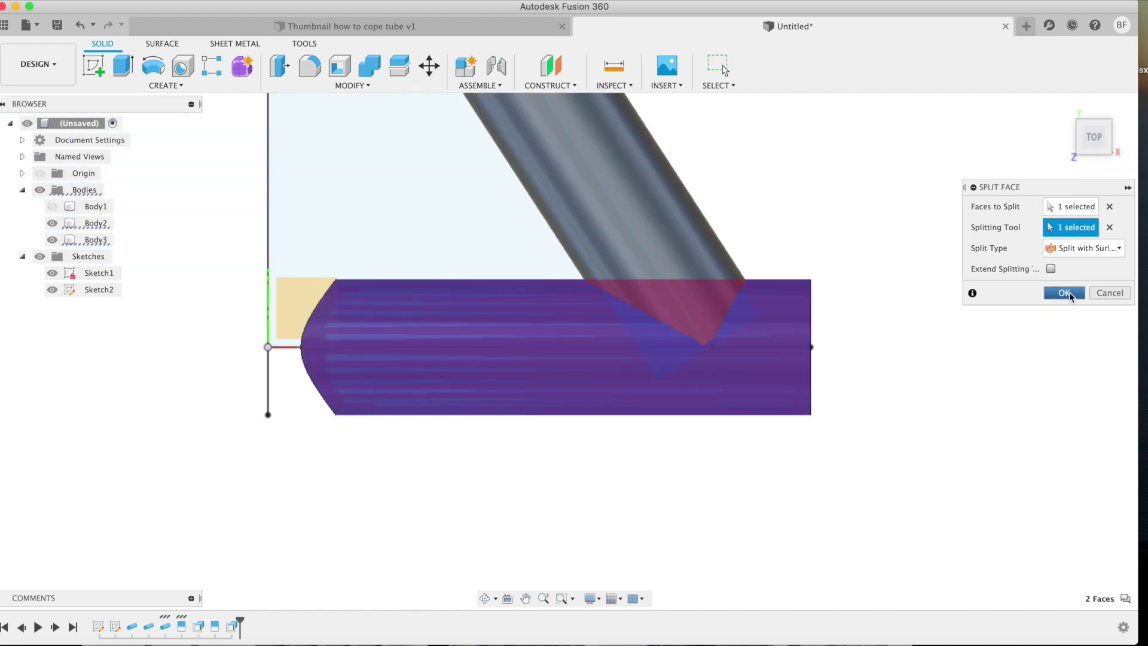
pyautogui.click(1070, 292)
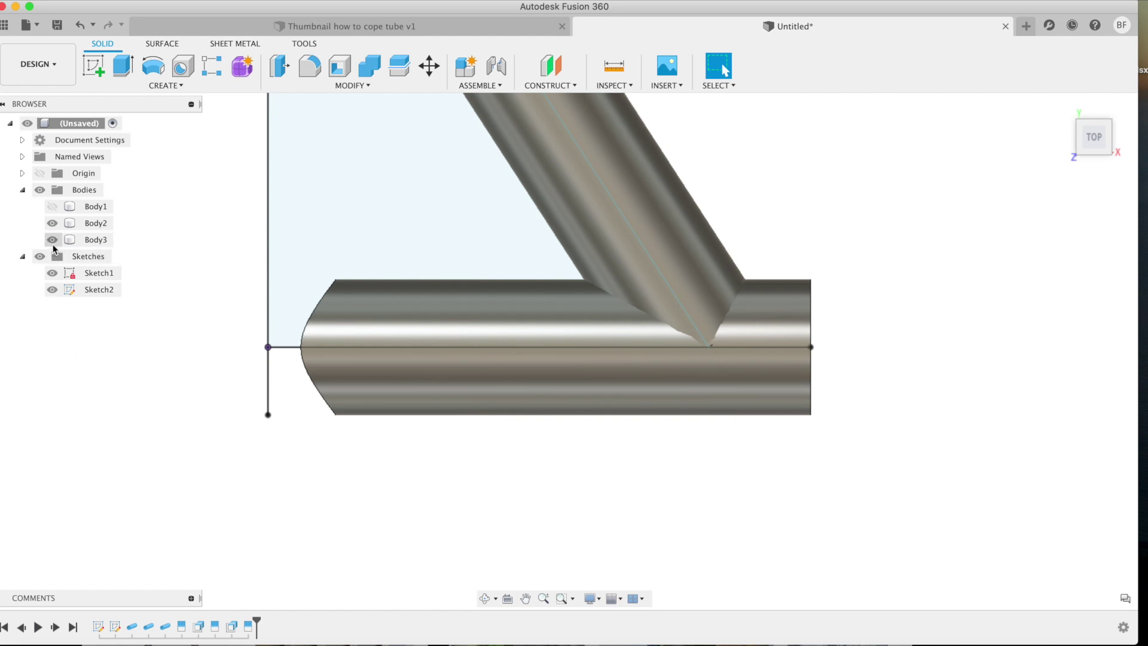
# - Hide Body3 and offset the split-off inner face at the diagonal tube's lower end by -0.125 in
pyautogui.click(53, 240)
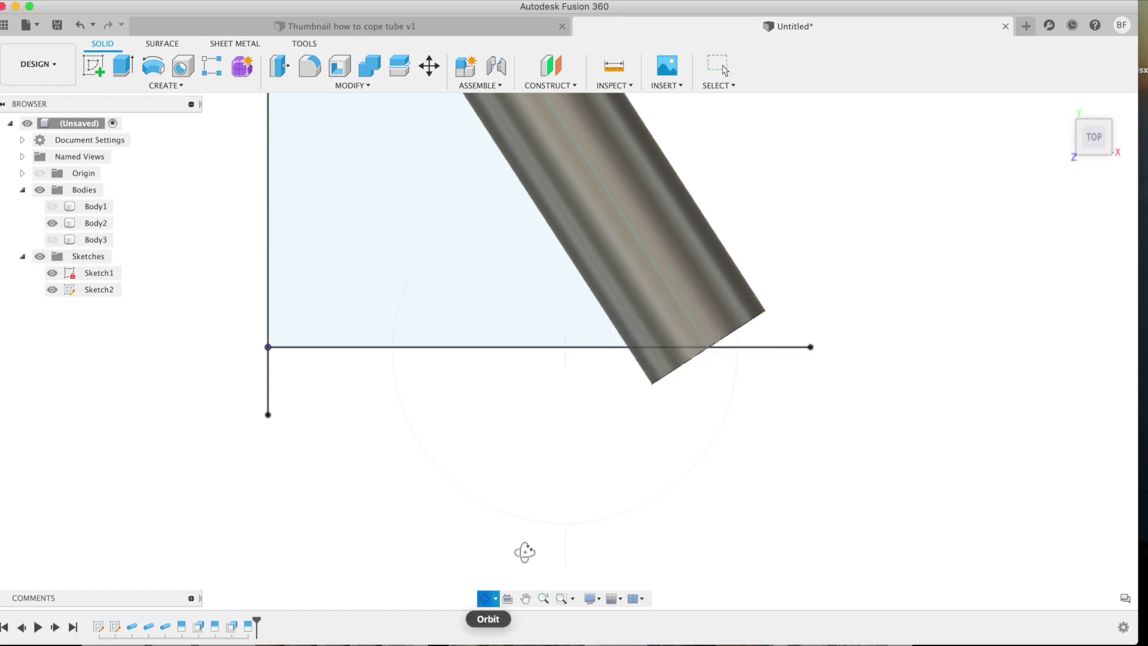
pyautogui.moveTo(524, 551); pyautogui.dragTo(528, 346)
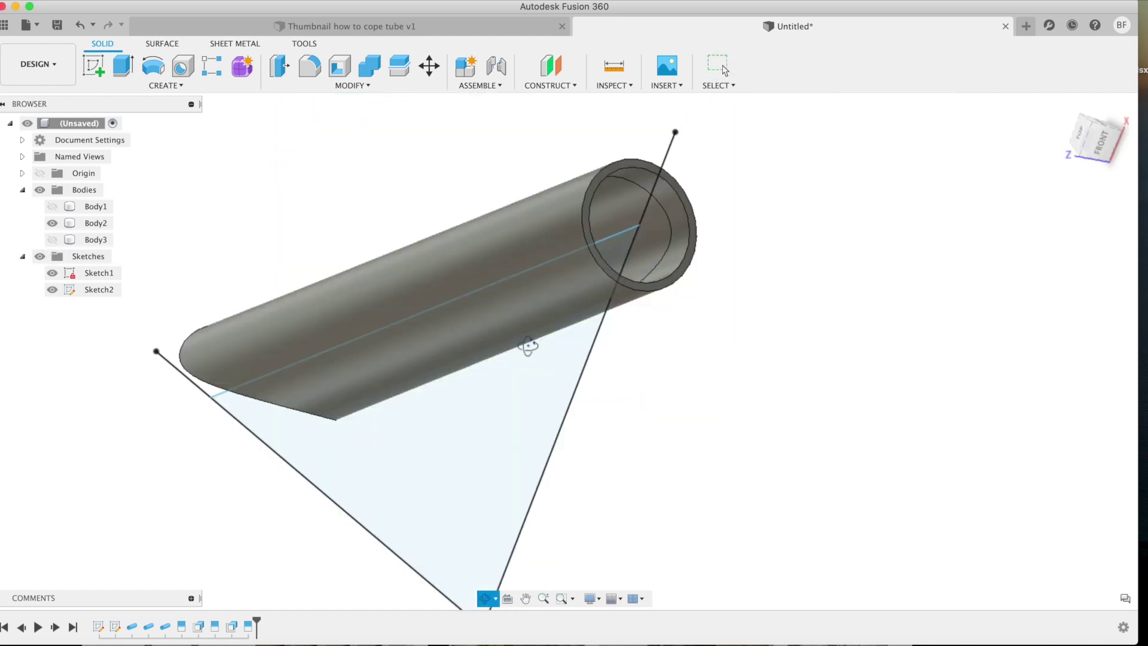
pyautogui.click(651, 299)
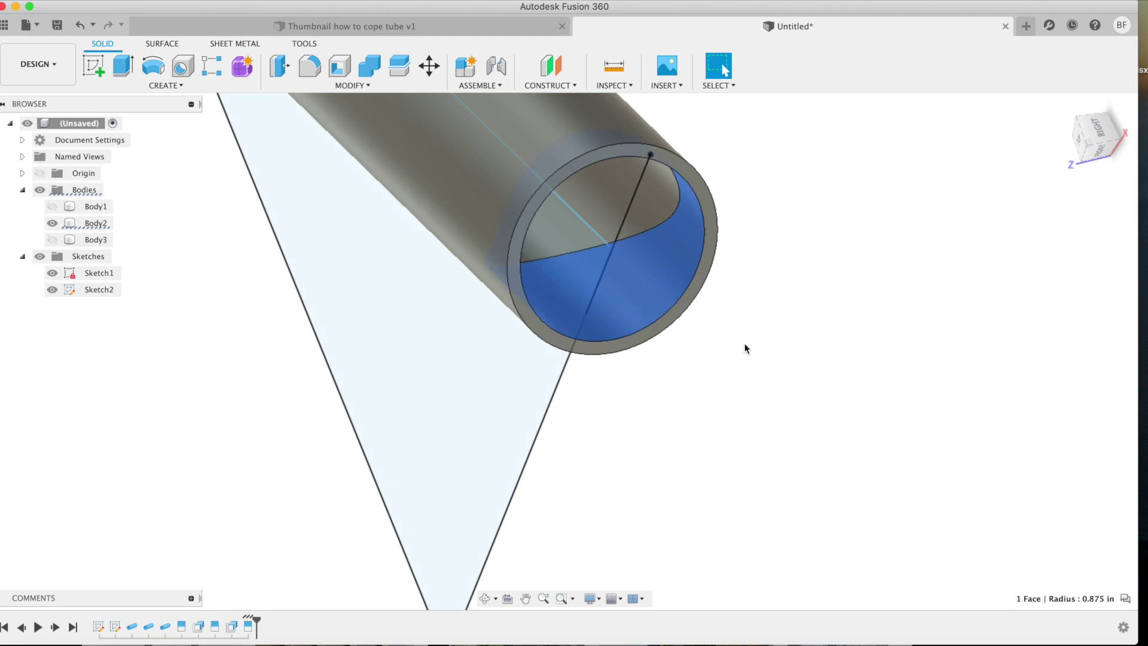
pyautogui.write('q-..')
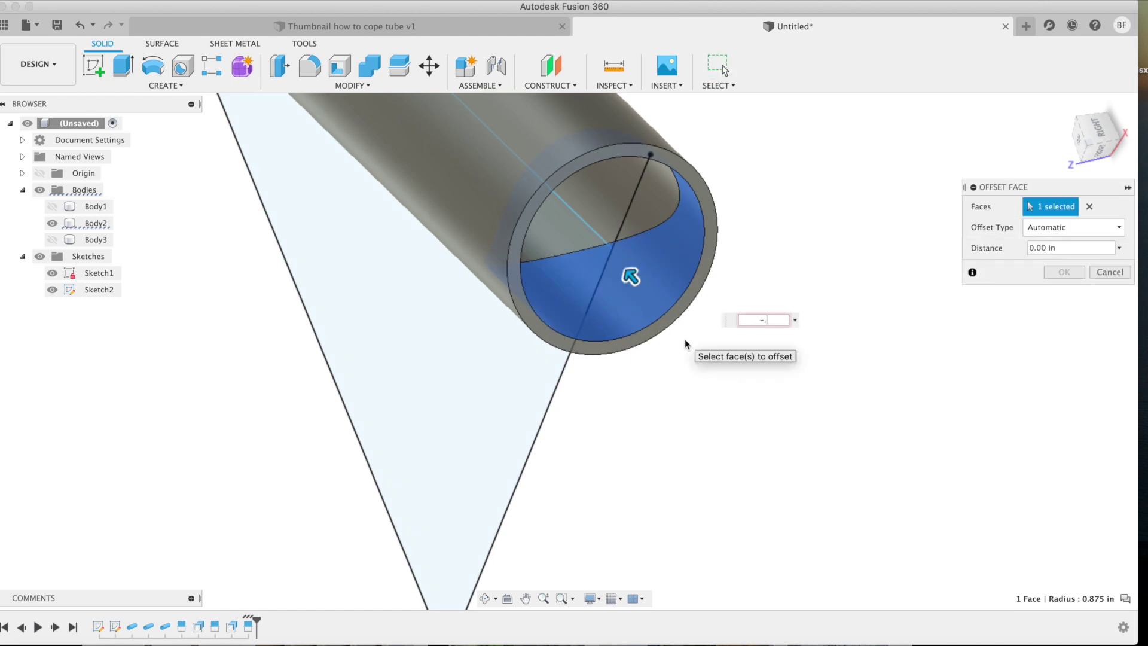
pyautogui.write('125')
pyautogui.press('Return')
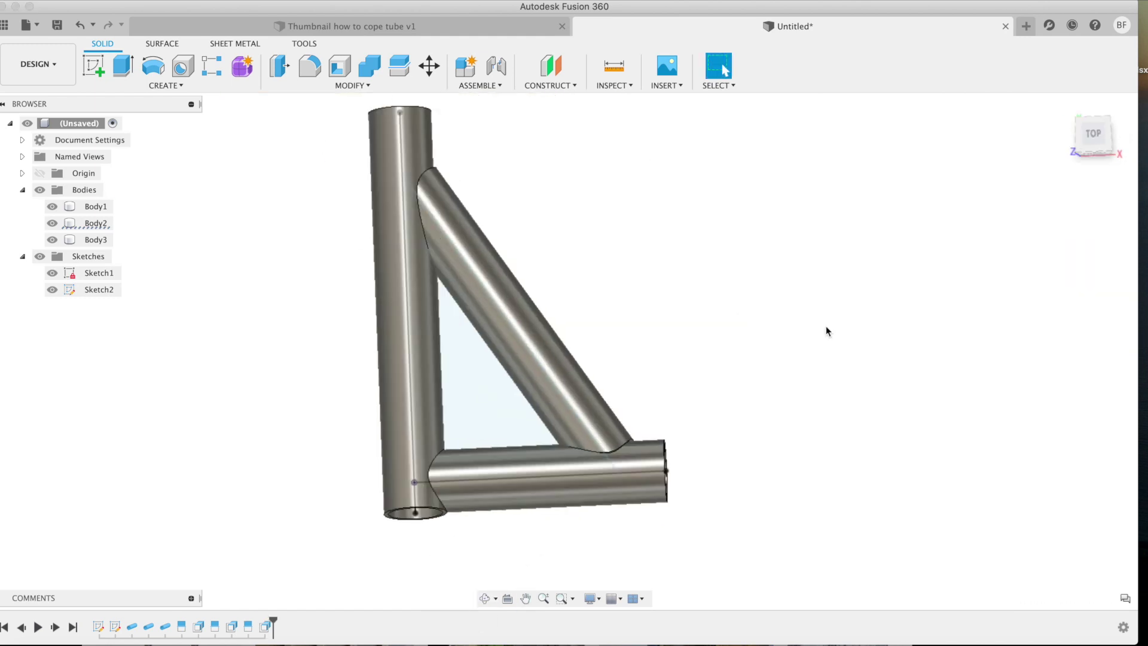
# - Examine the coped joints of the complete three-tube frame from above and at a slight tilt
pyautogui.click(1102, 137)
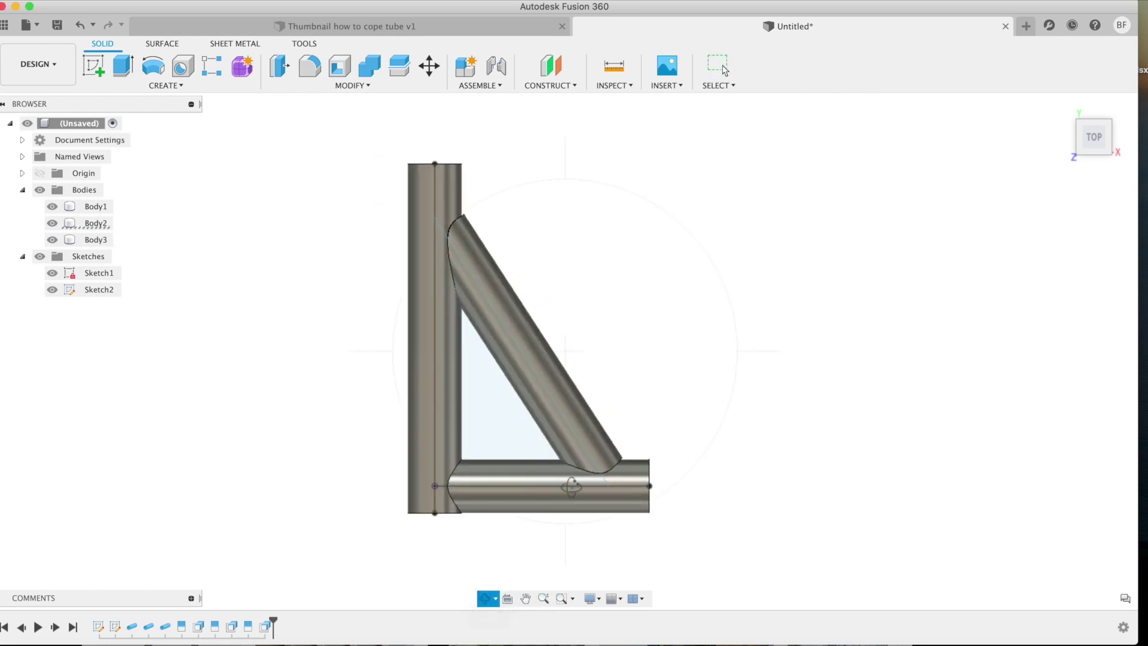
pyautogui.moveTo(571, 487); pyautogui.dragTo(529, 589)
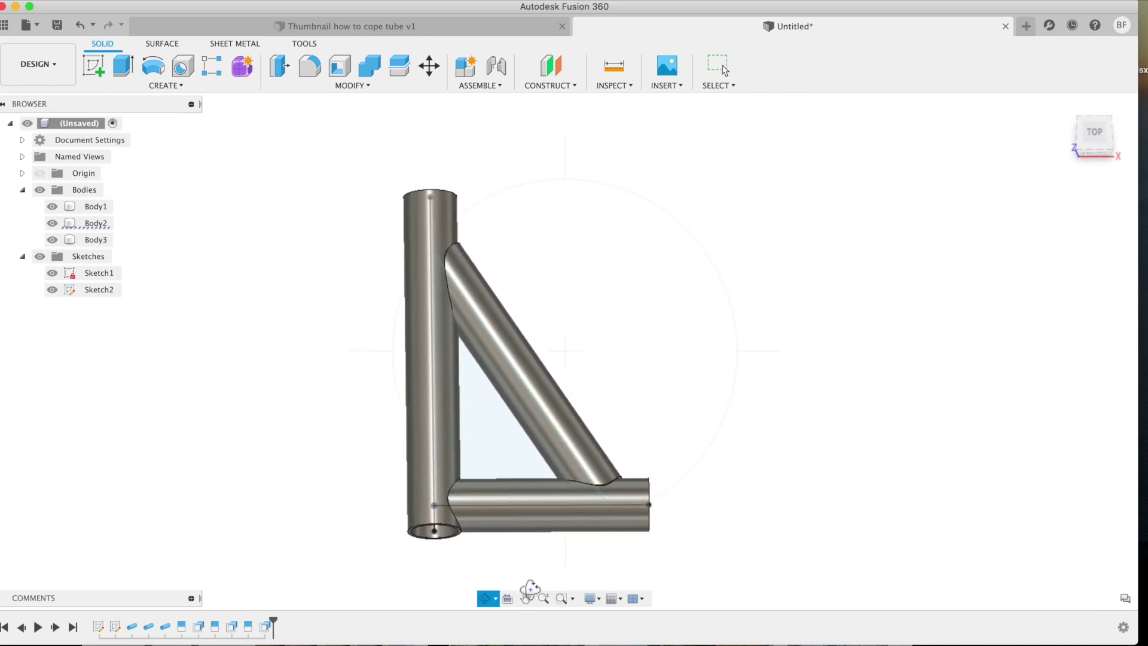
pyautogui.scroll(-3, 609, 382)
pyautogui.scroll(4, 520, 422)
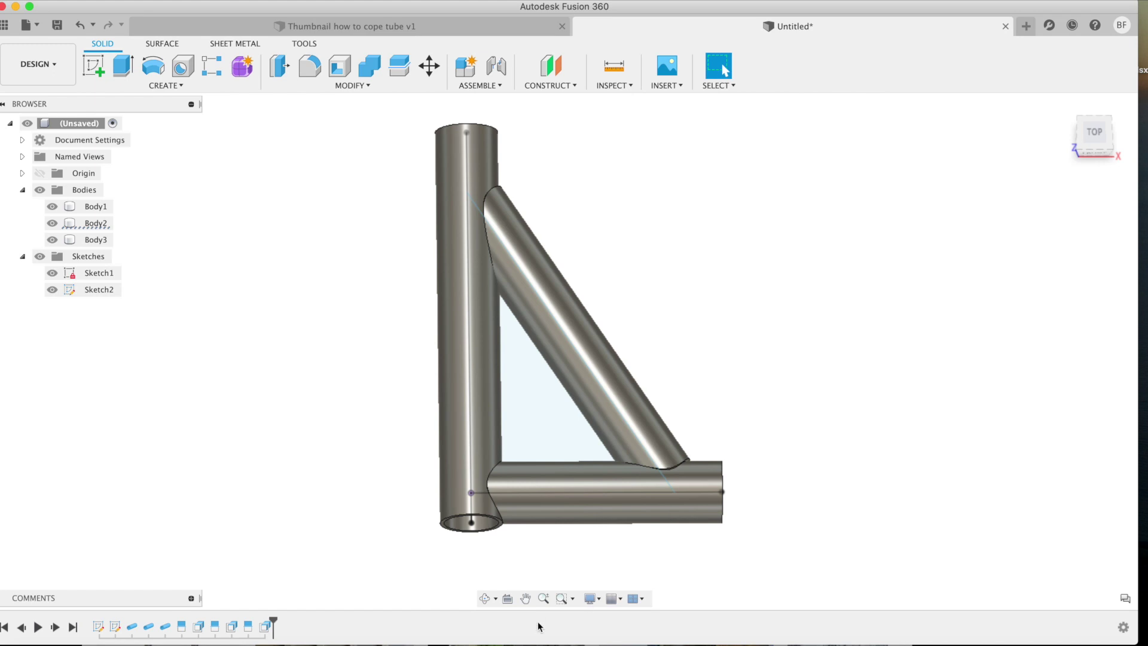
pyautogui.click(525, 599)
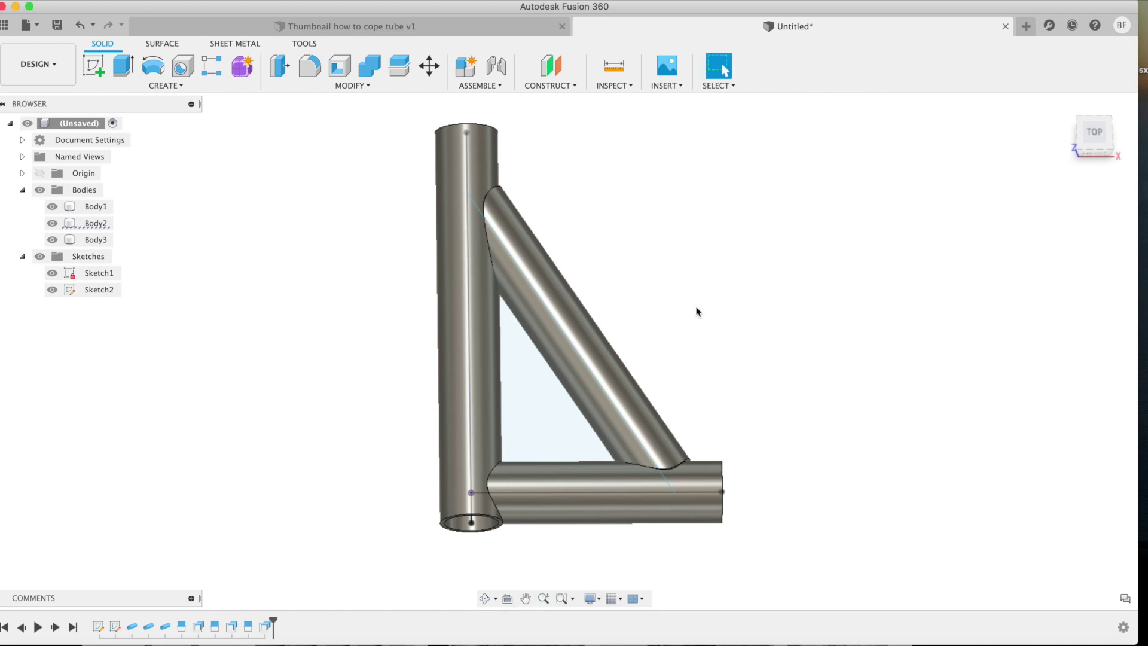